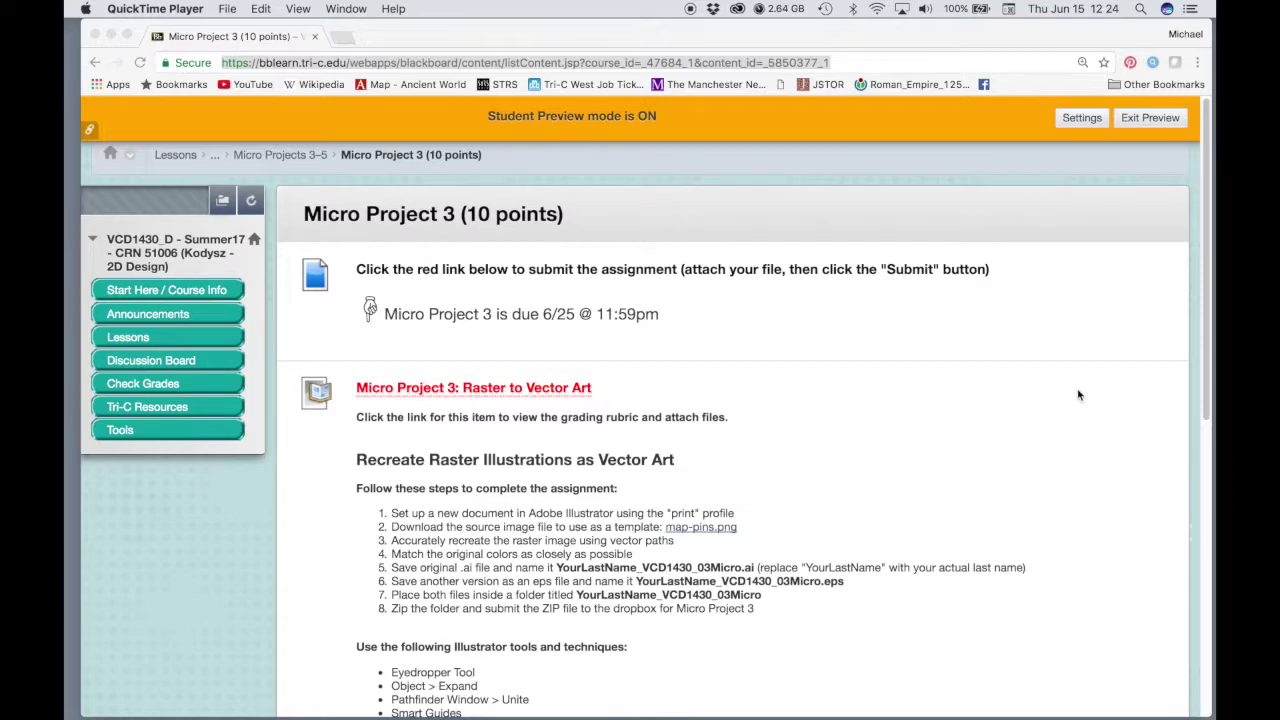
Step: Open the map-pins.png template image in its own Chrome tab
left_click(1207, 245)
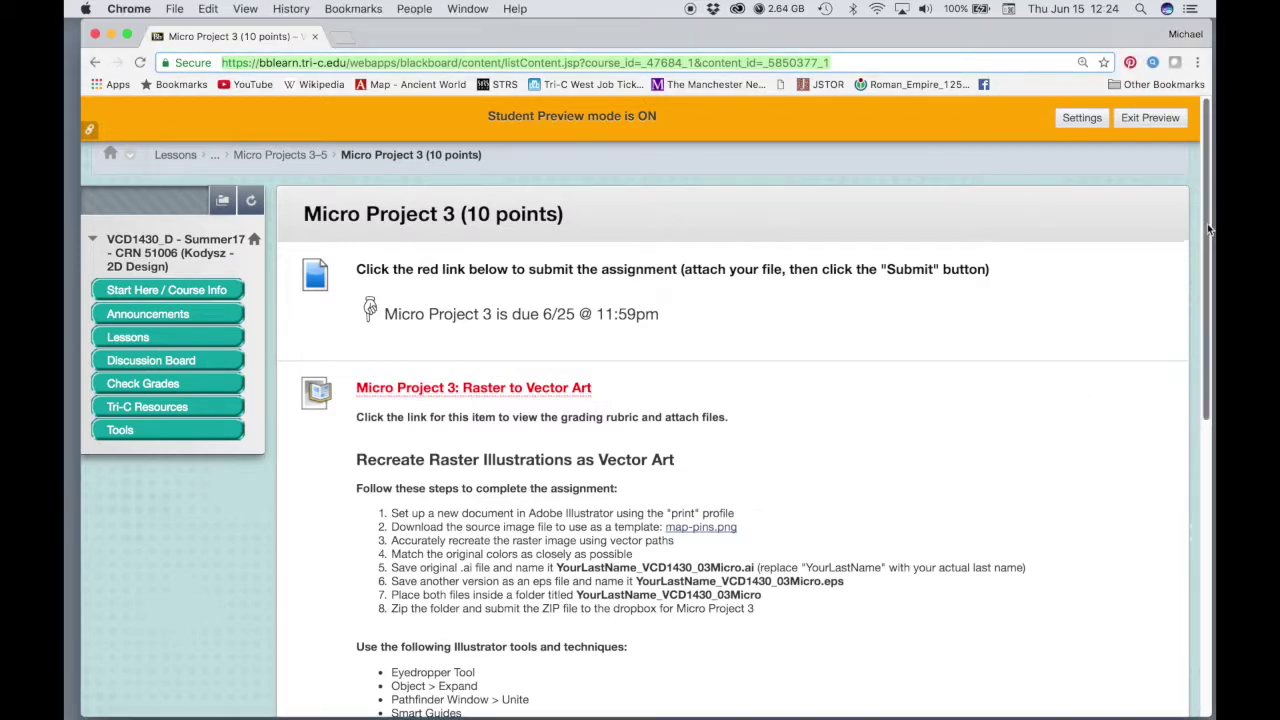
left_click_drag(1207, 223, 1213, 499)
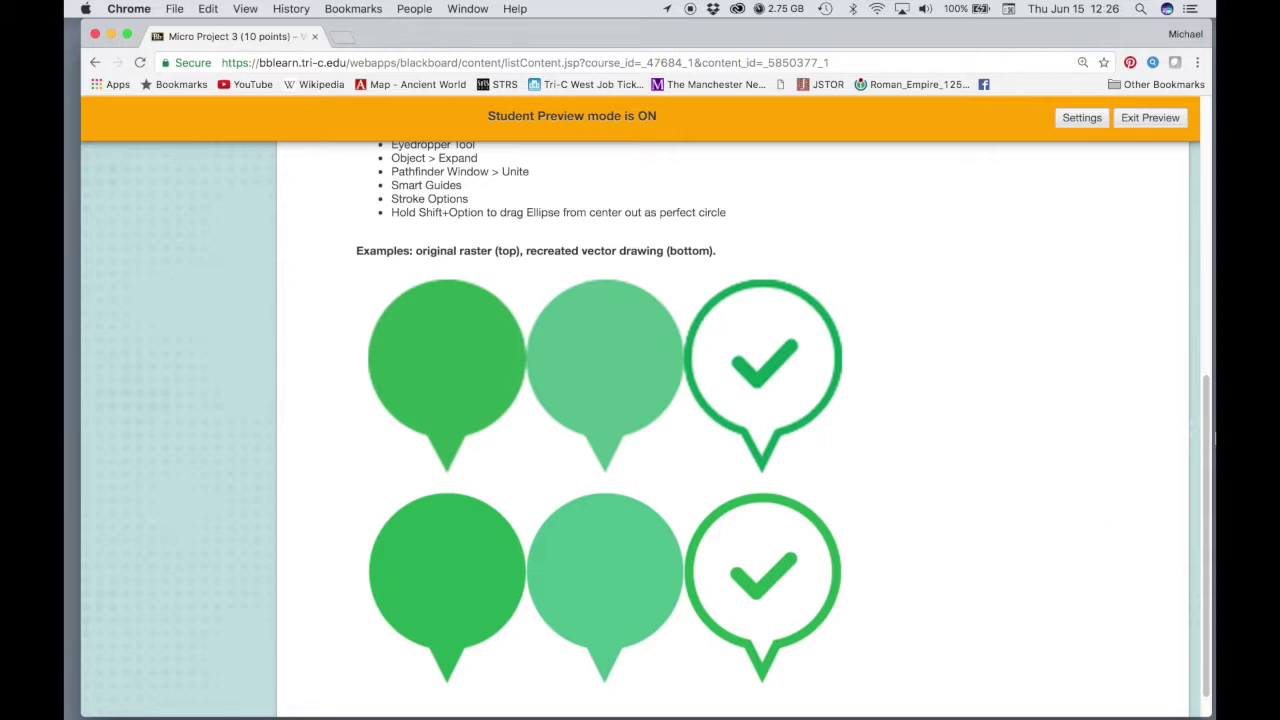
left_click_drag(1207, 433, 1212, 200)
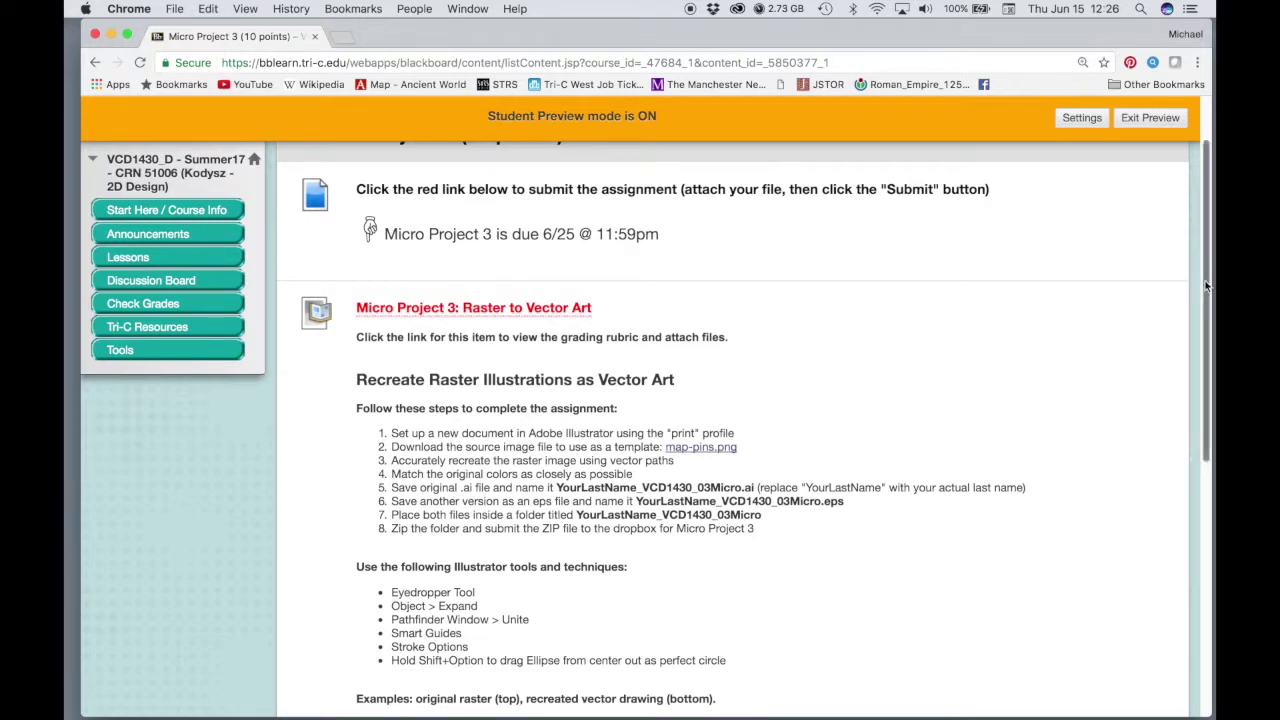
left_click_drag(1207, 287, 1202, 381)
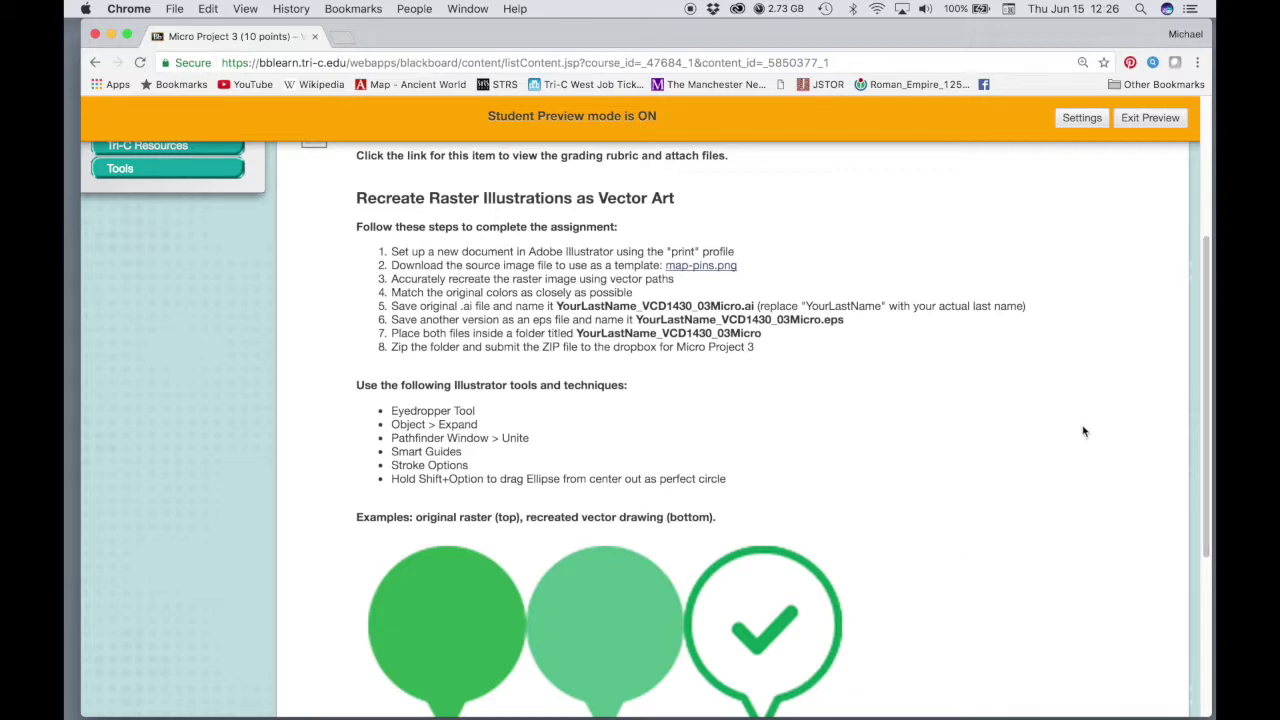
scroll(1083, 431, "down", 5)
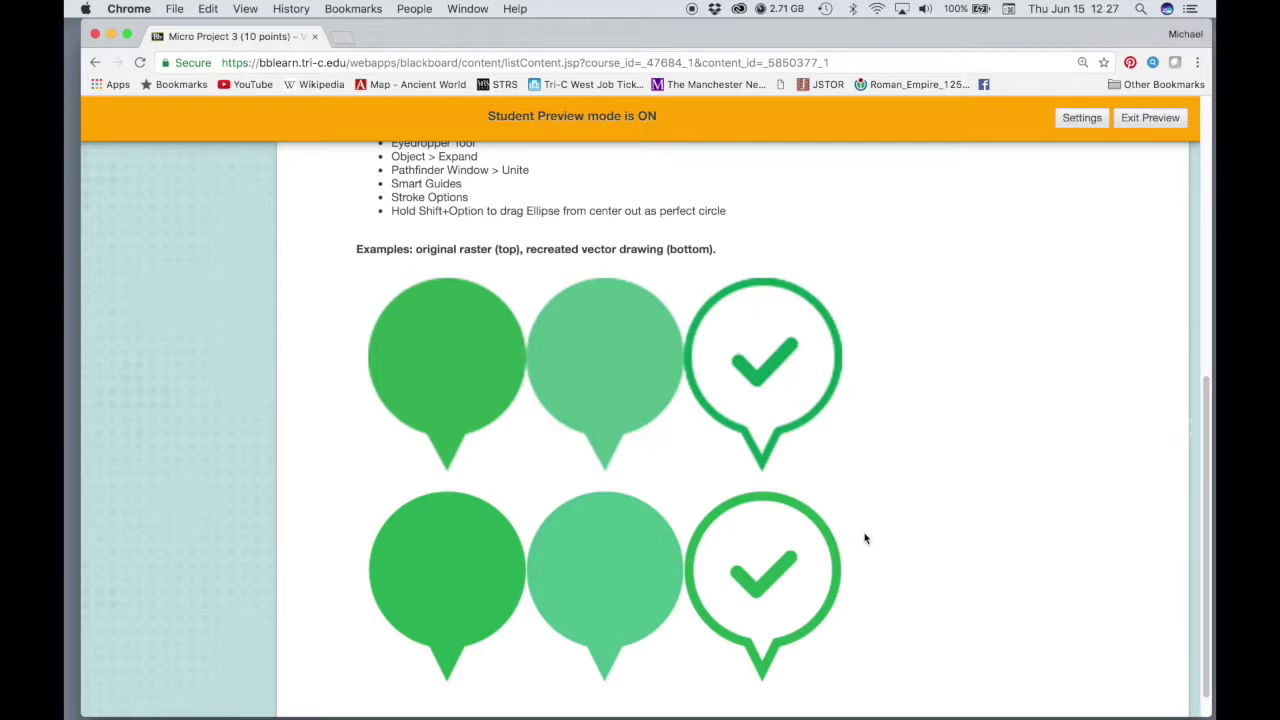
left_click_drag(1204, 477, 1192, 329)
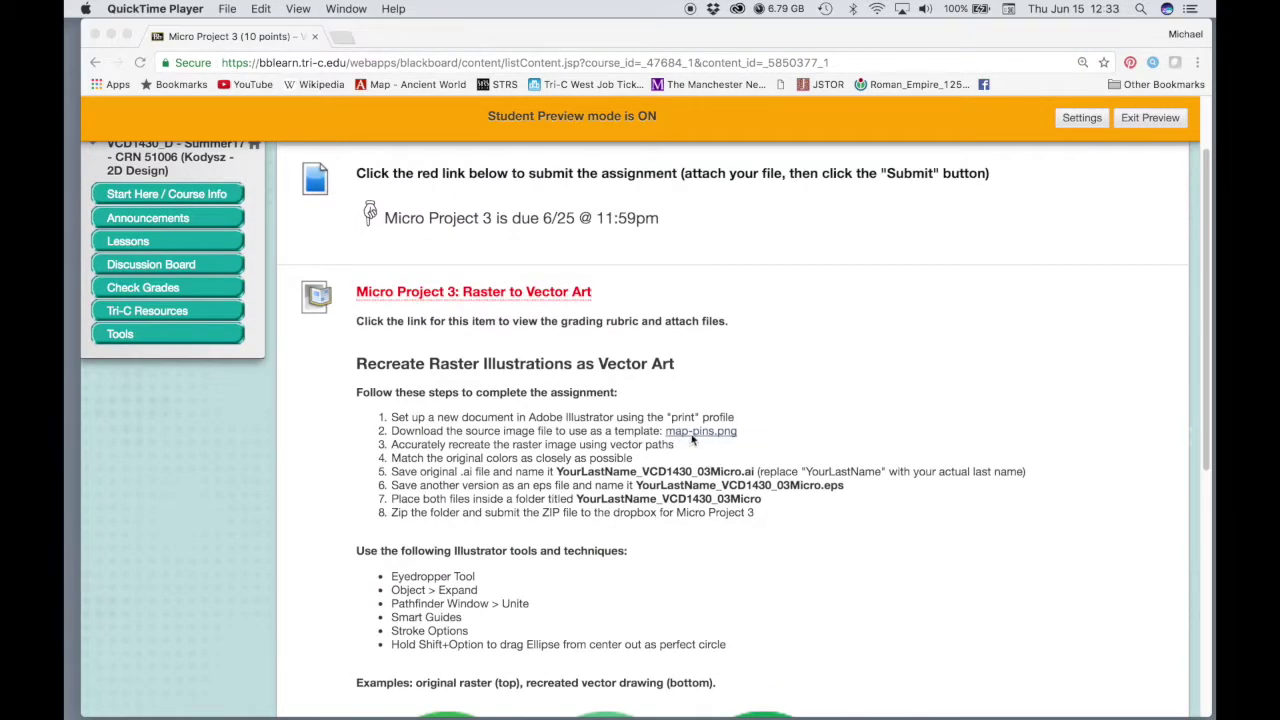
left_click(693, 433)
left_click(693, 433)
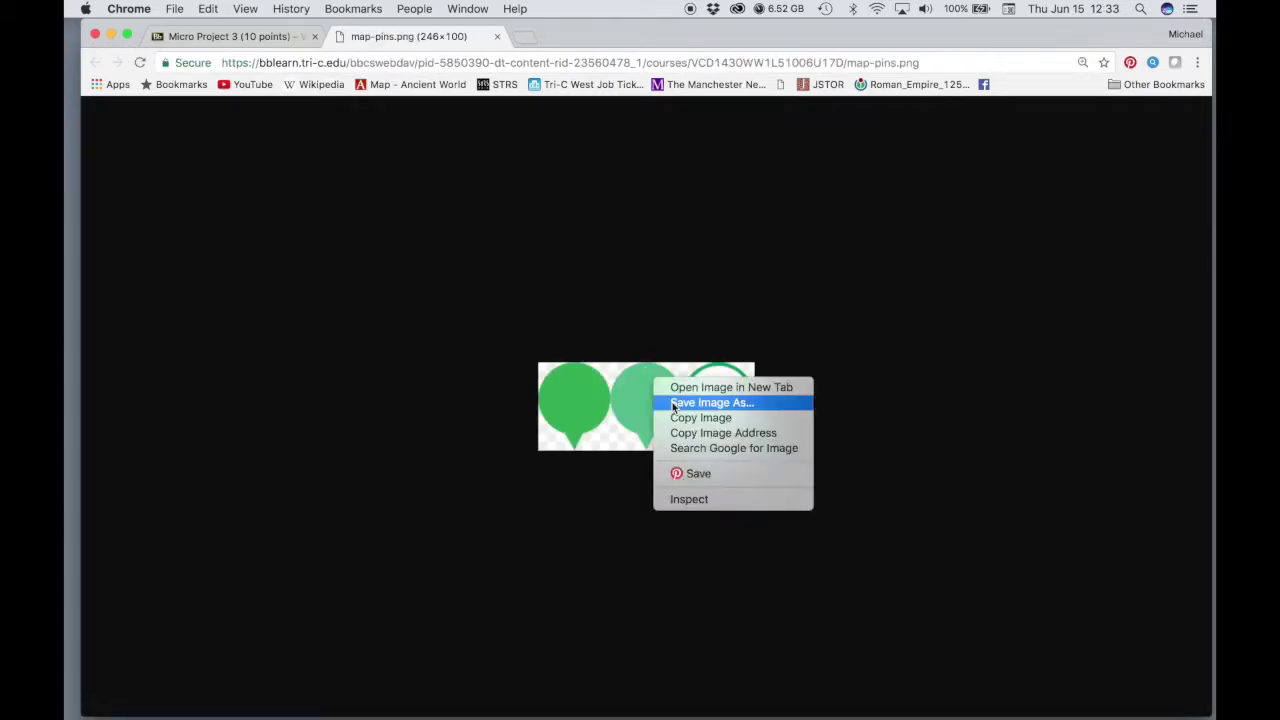
Step: Save map-pins.png into a new Desktop folder named with the last name plus _VCD1430_03Micro
left_click(674, 403)
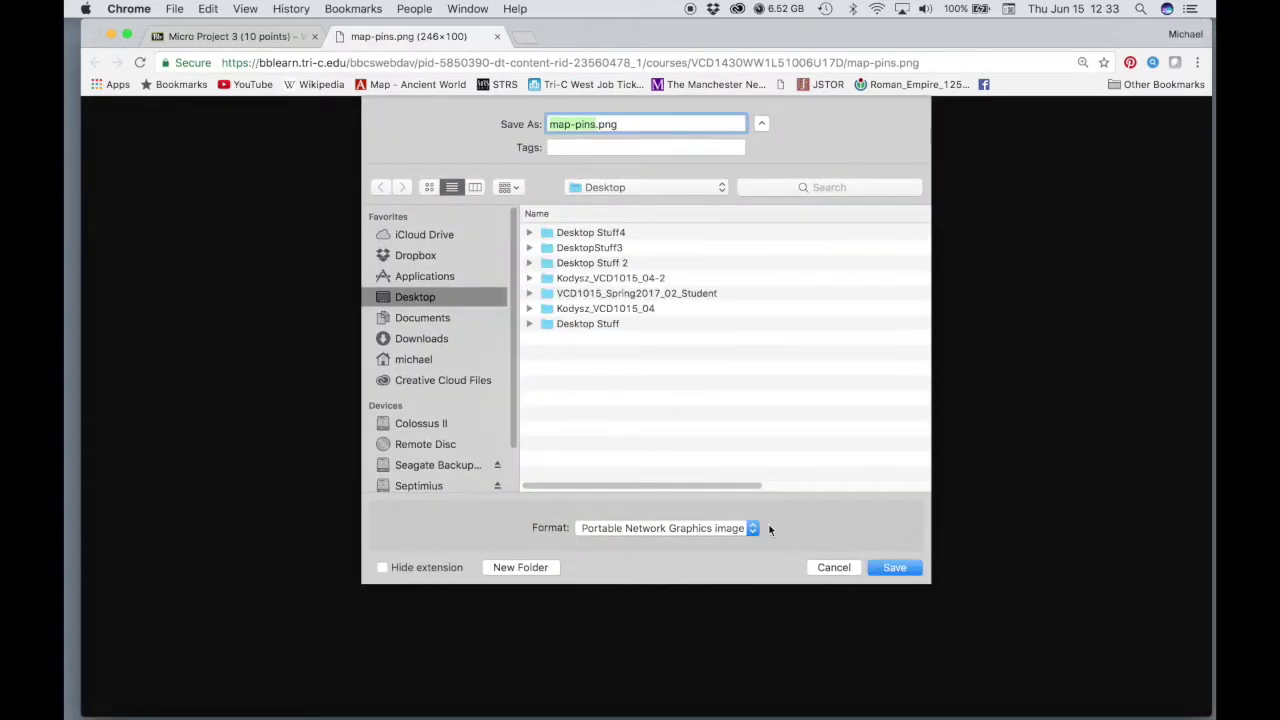
left_click(520, 567)
type("K")
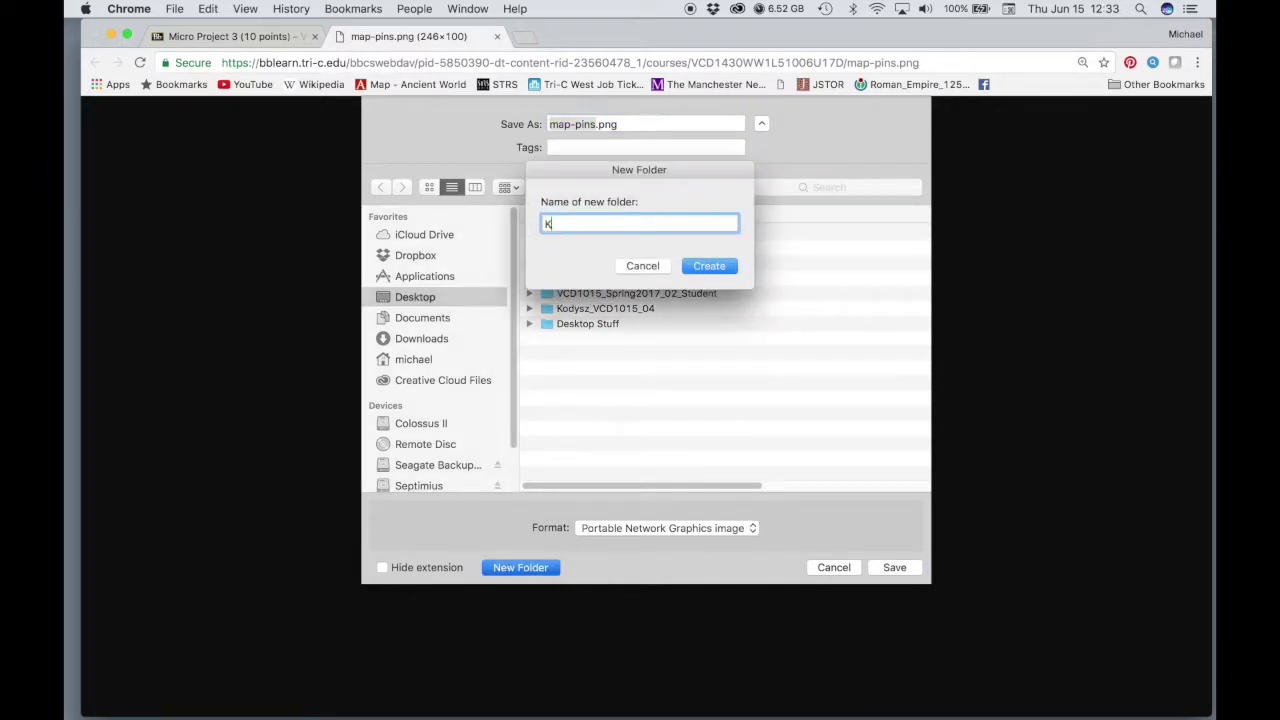
type("odysz_VCD1430_03")
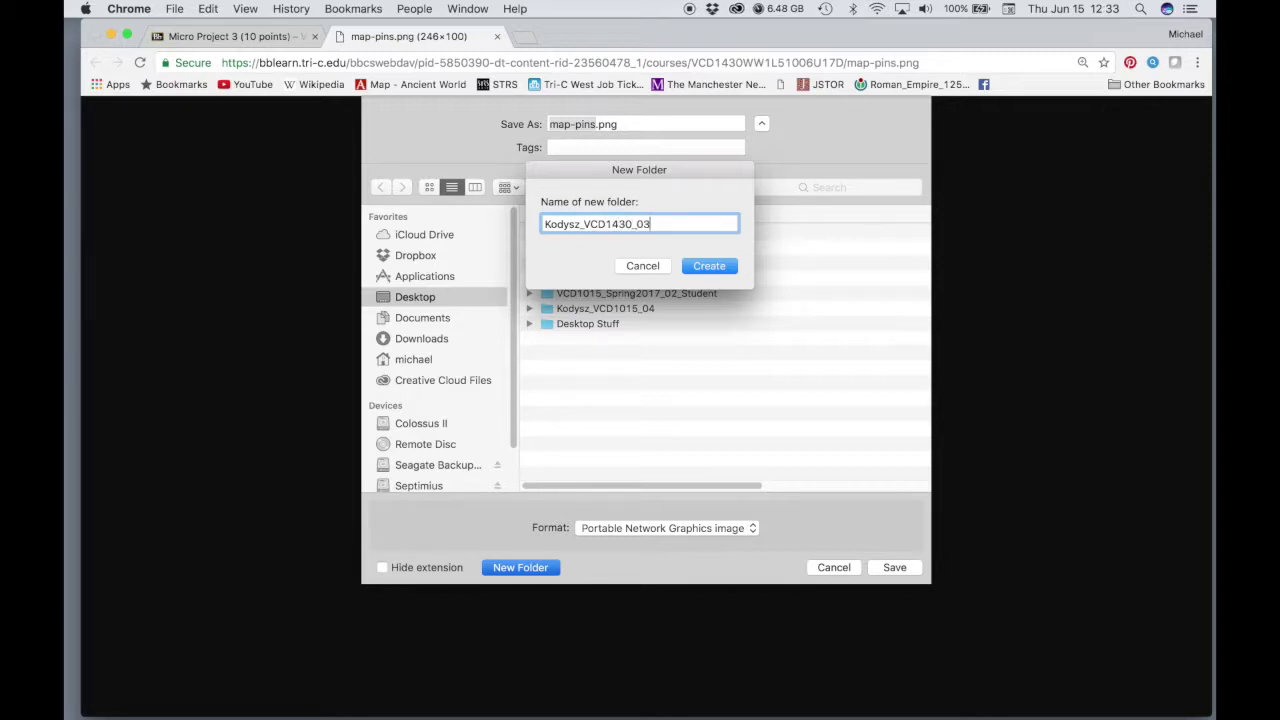
type("Micro")
left_click(709, 266)
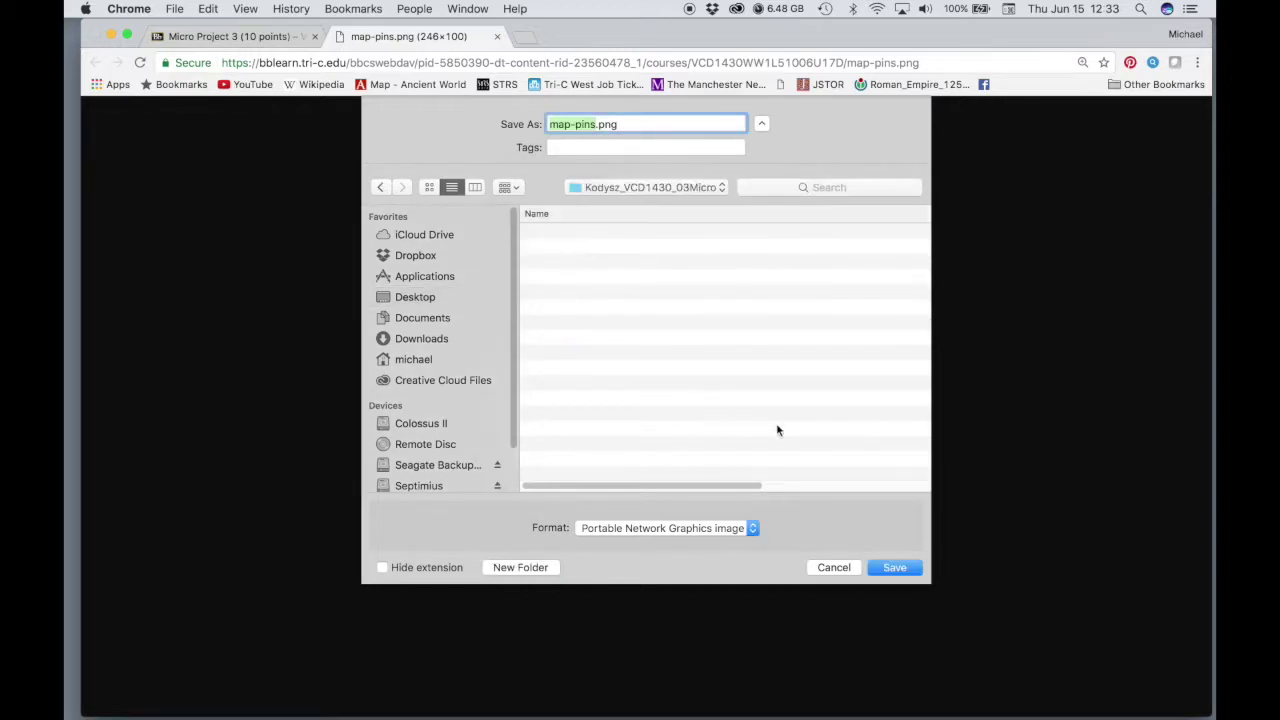
left_click(893, 567)
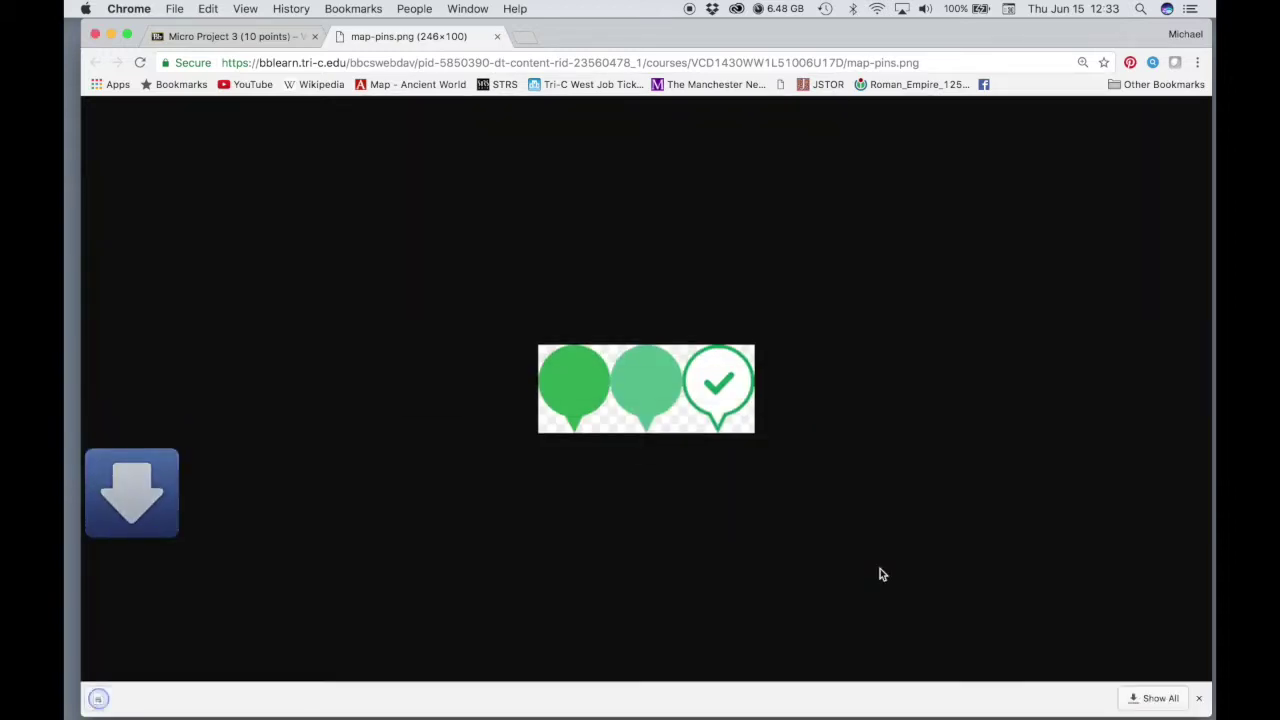
Step: Close the image tab and the downloads bar, then minimize Chrome
left_click(497, 36)
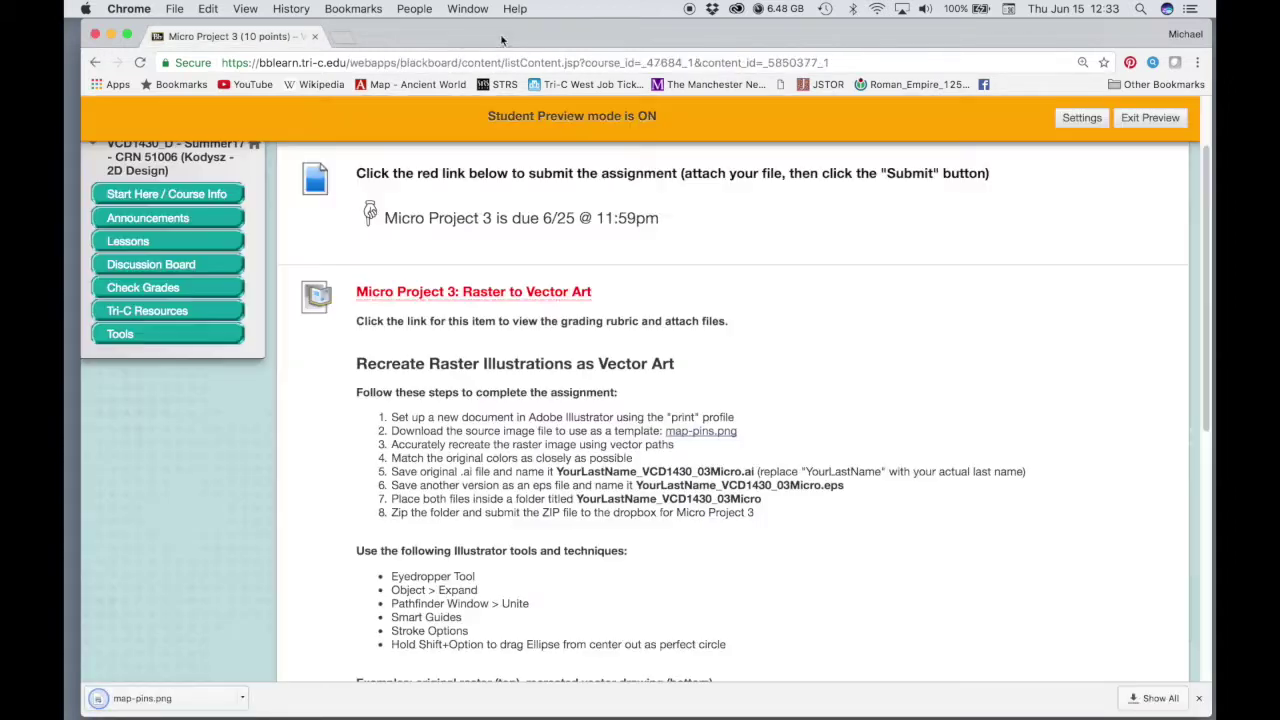
left_click(1199, 698)
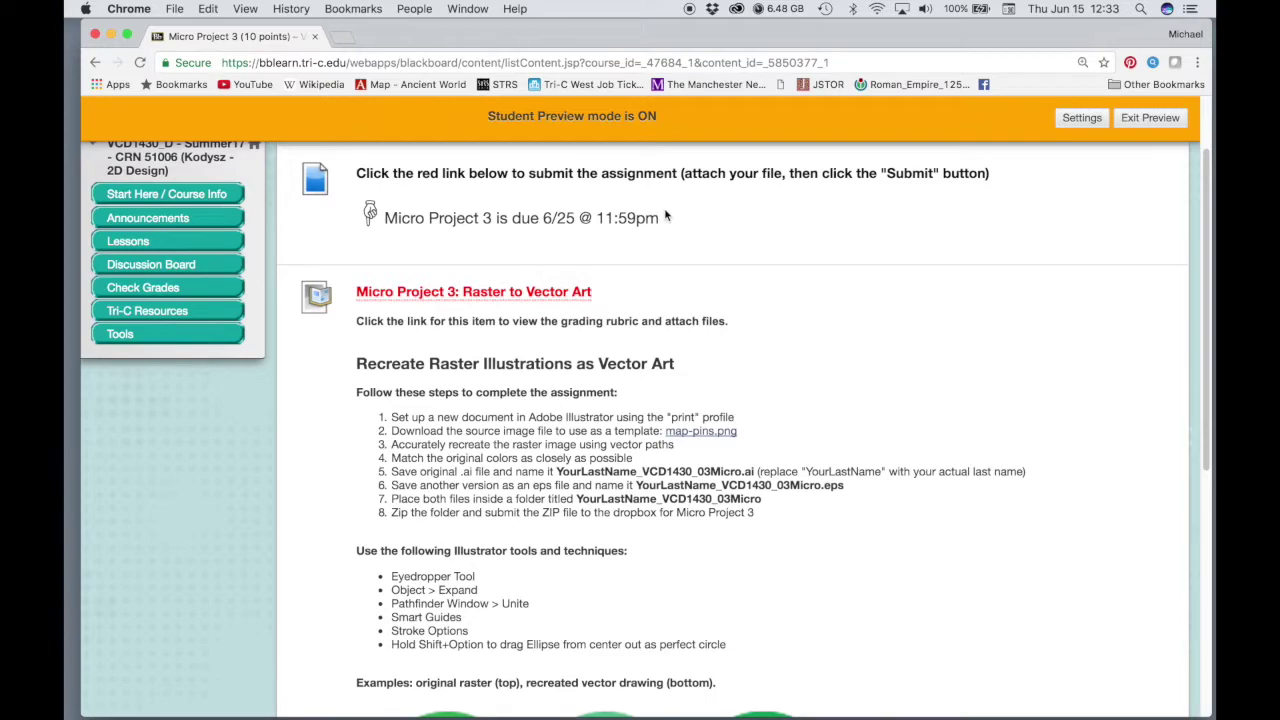
double_click(830, 42)
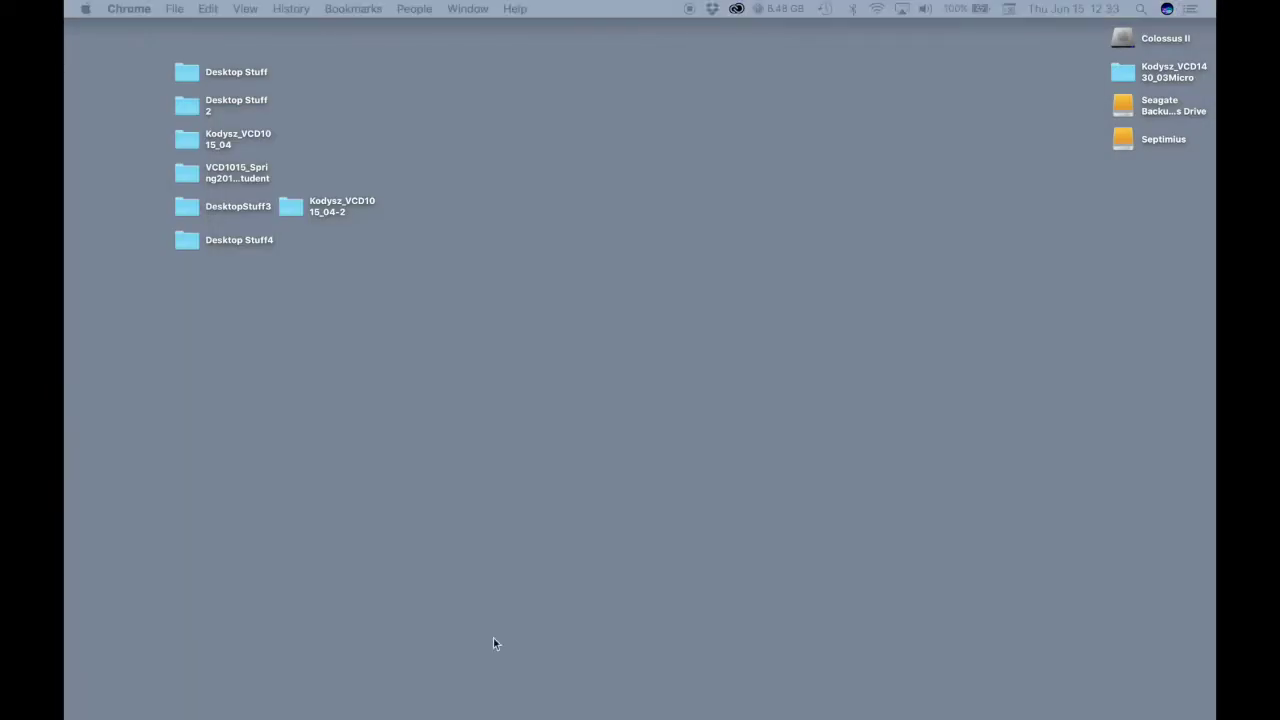
Step: Create a new blank Letter-size (8.5 × 11 in) document from the start screen
mouse_move(557, 705)
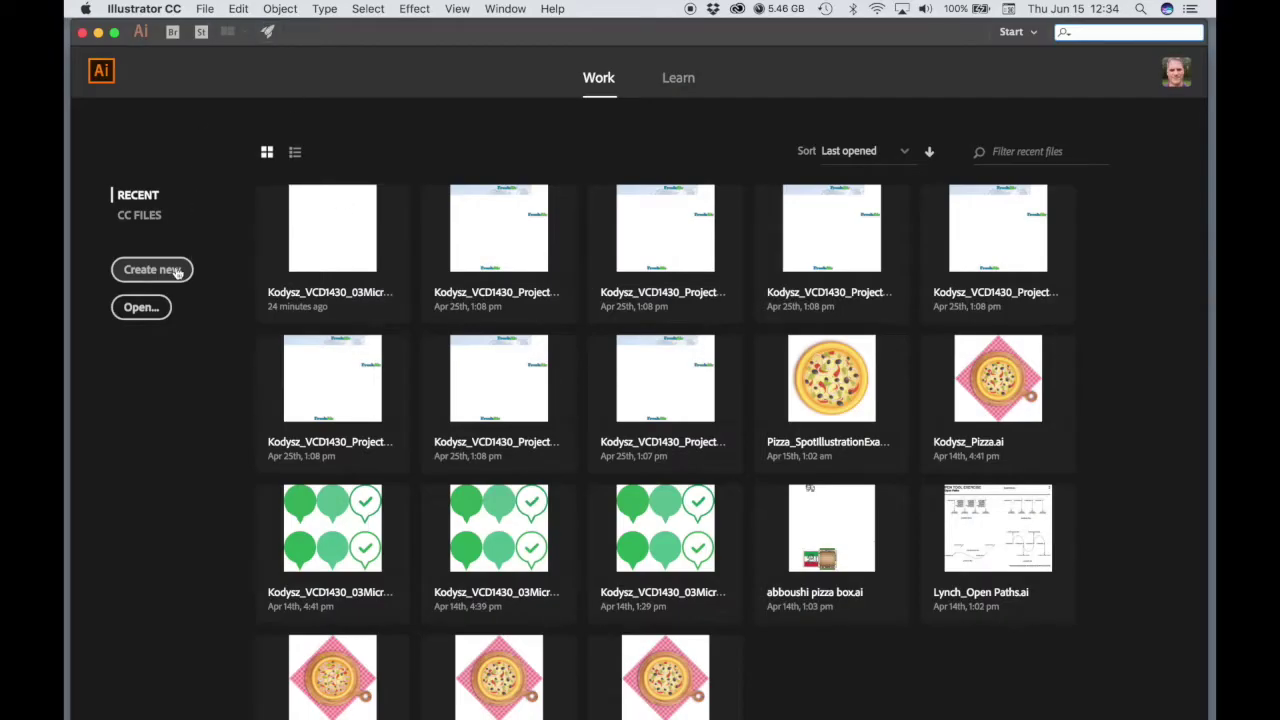
left_click(165, 272)
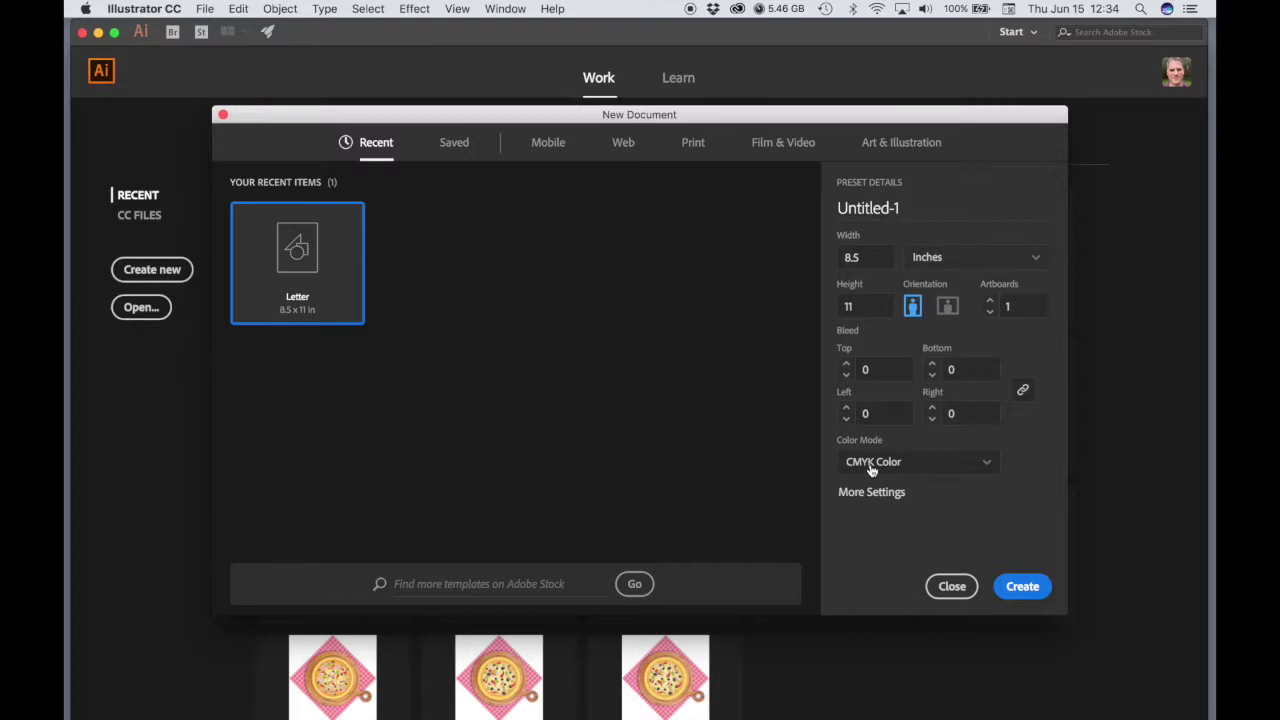
left_click(1023, 588)
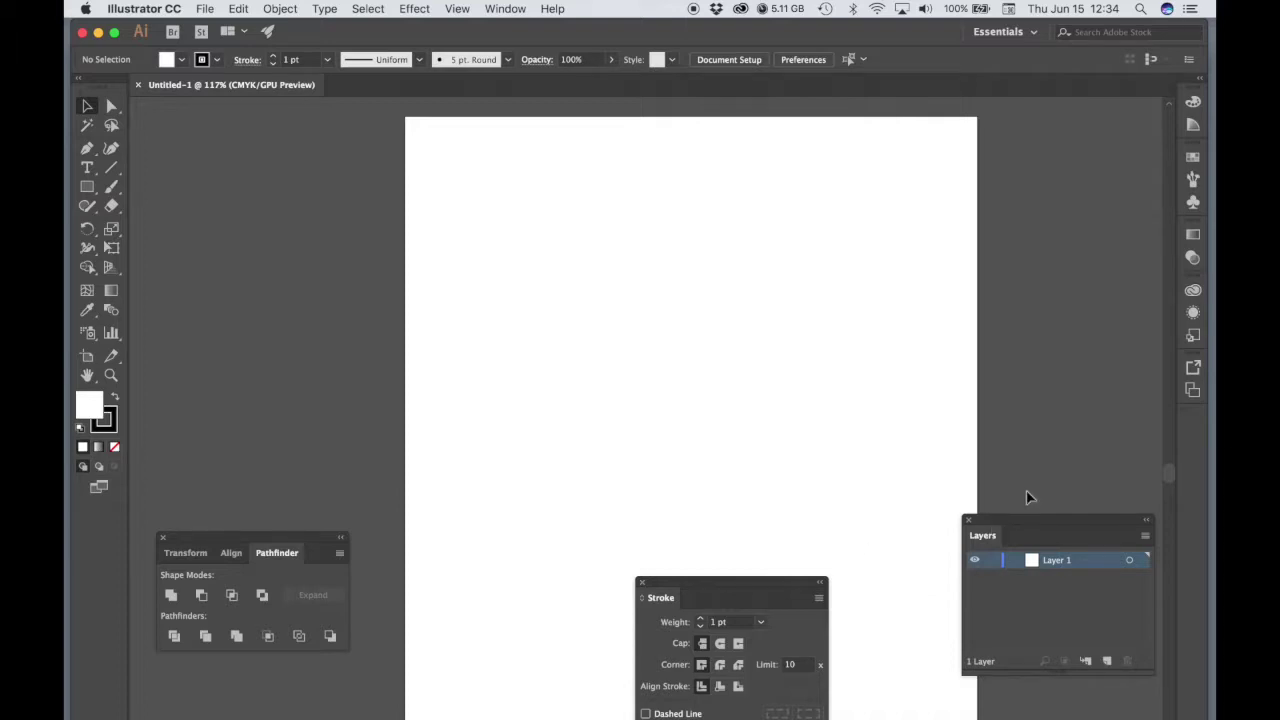
Step: Reset the Essentials workspace and collapse the Libraries panel
left_click(996, 34)
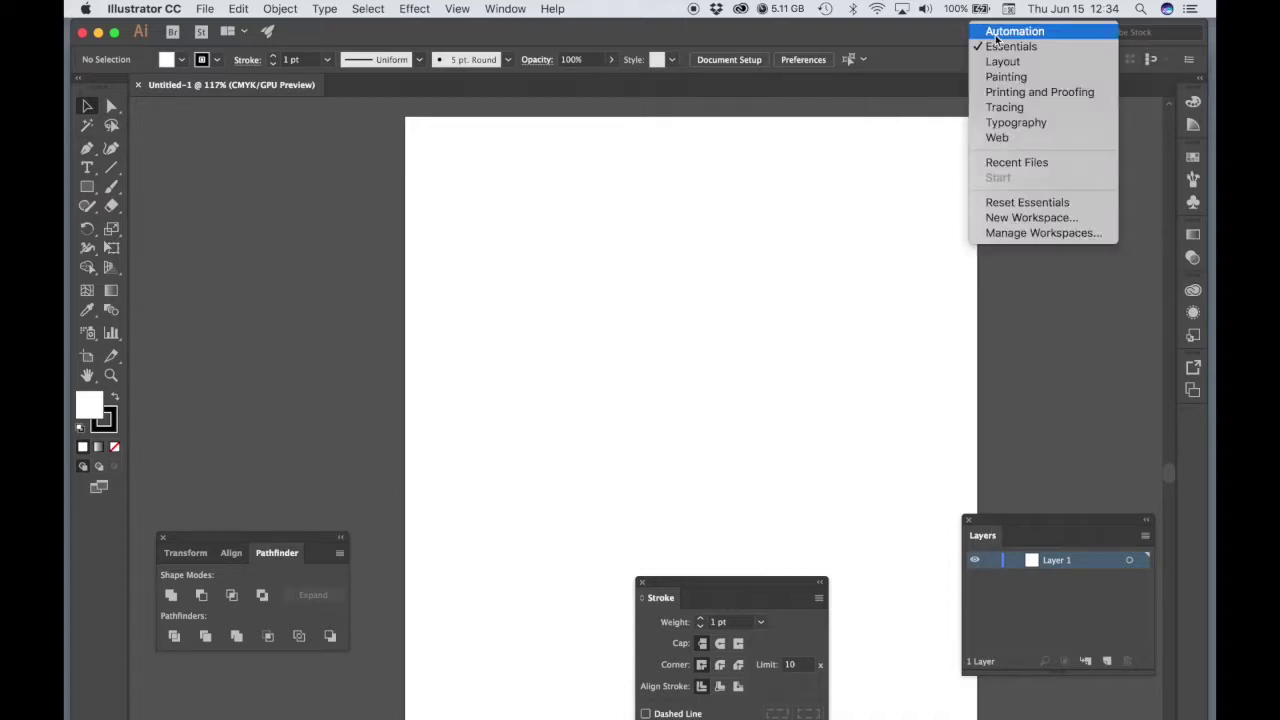
left_click(1012, 204)
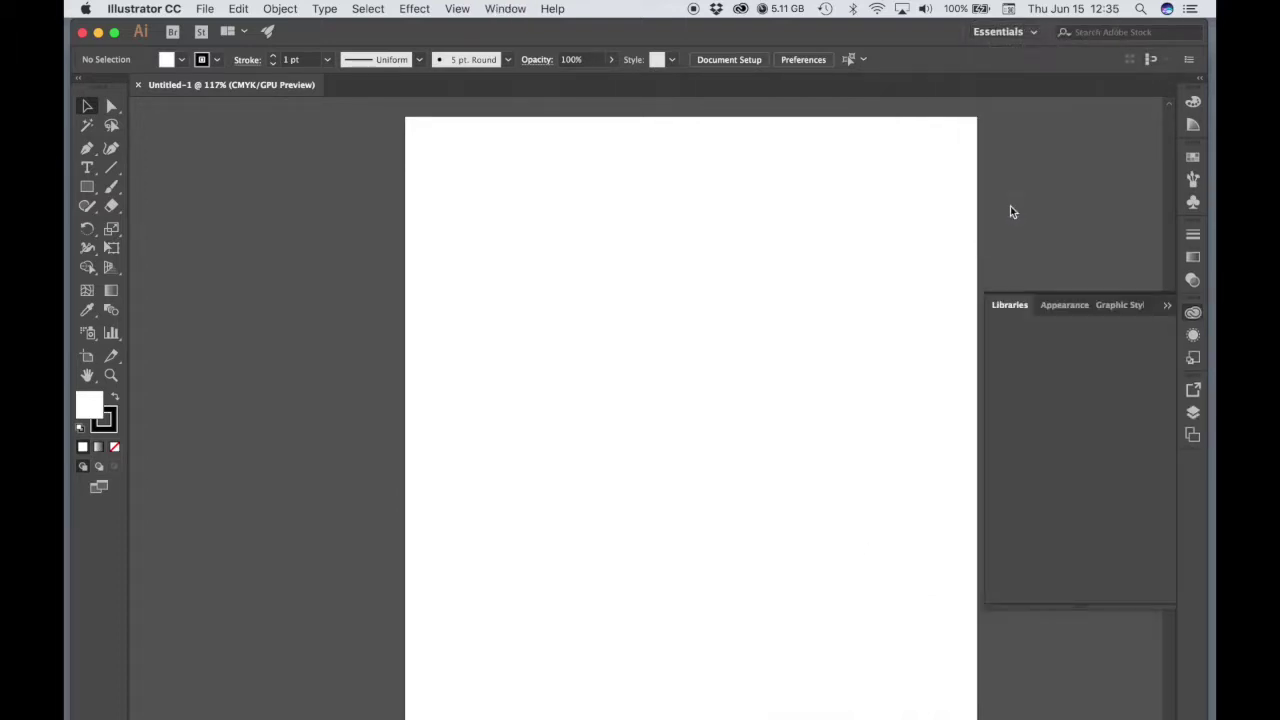
left_click(1190, 313)
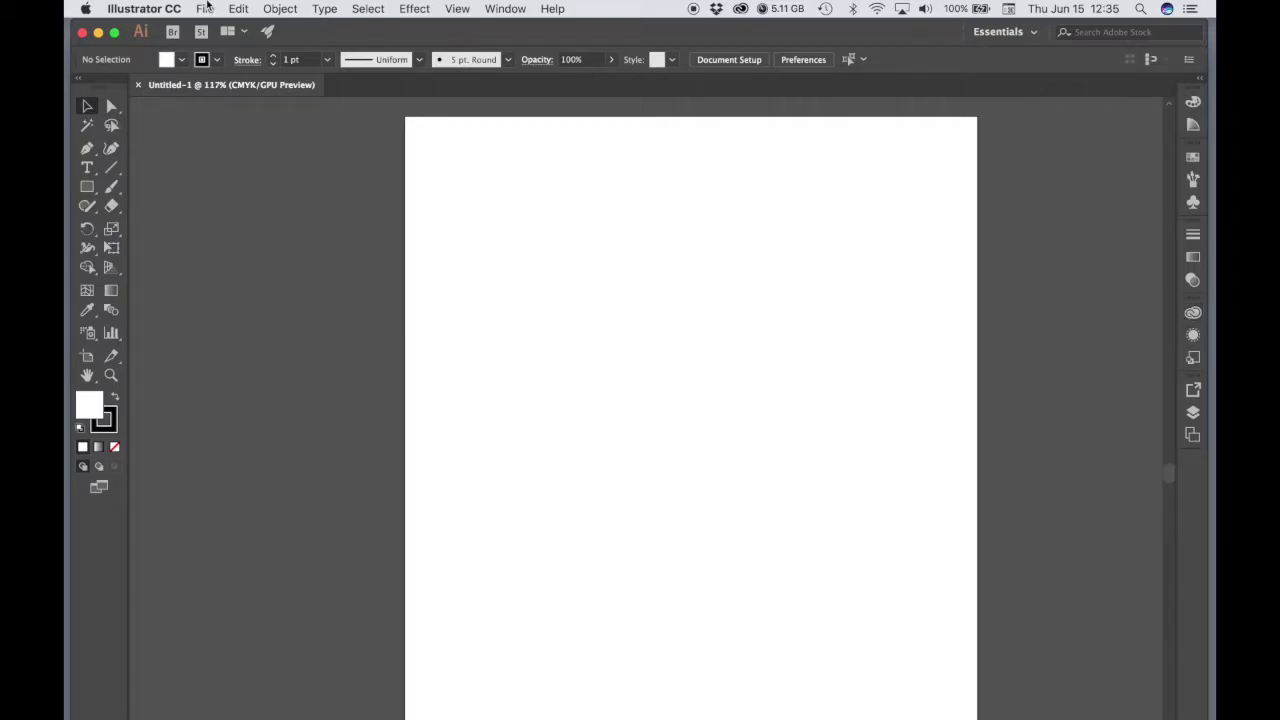
Step: Place map-pins.png on the artboard and move it up and left near the top middle
left_click(207, 8)
left_click(251, 243)
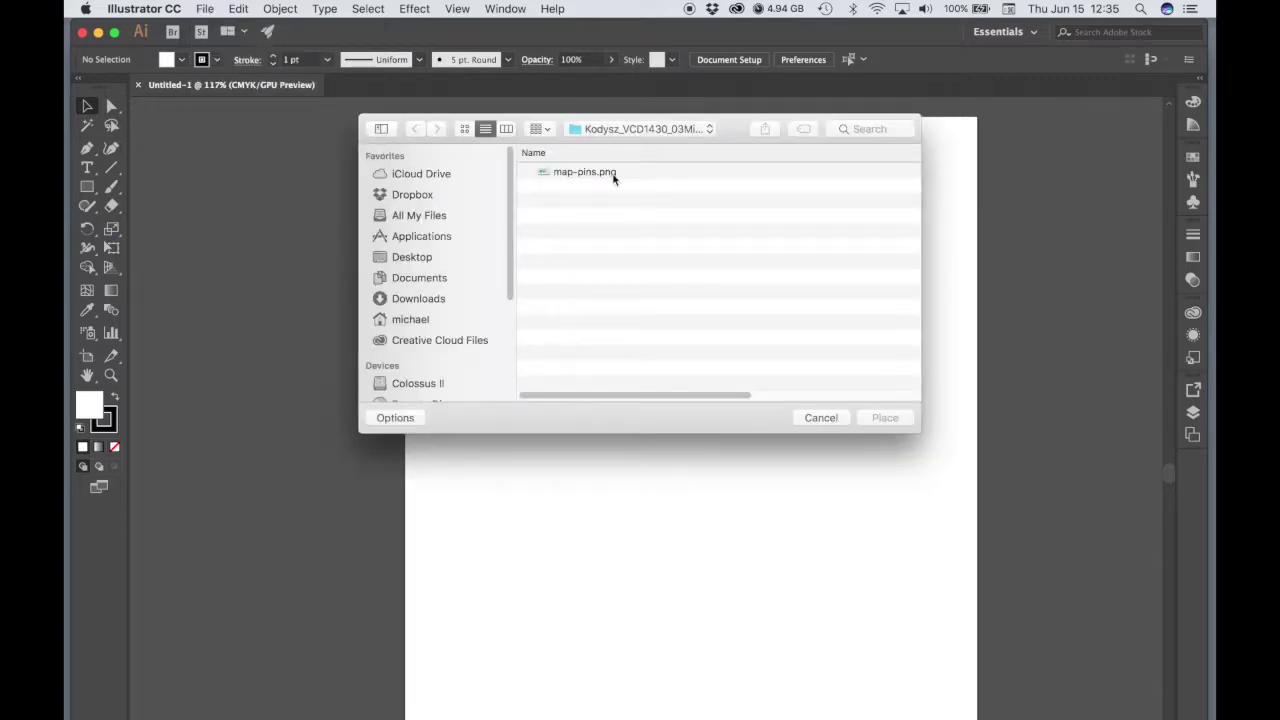
left_click(575, 174)
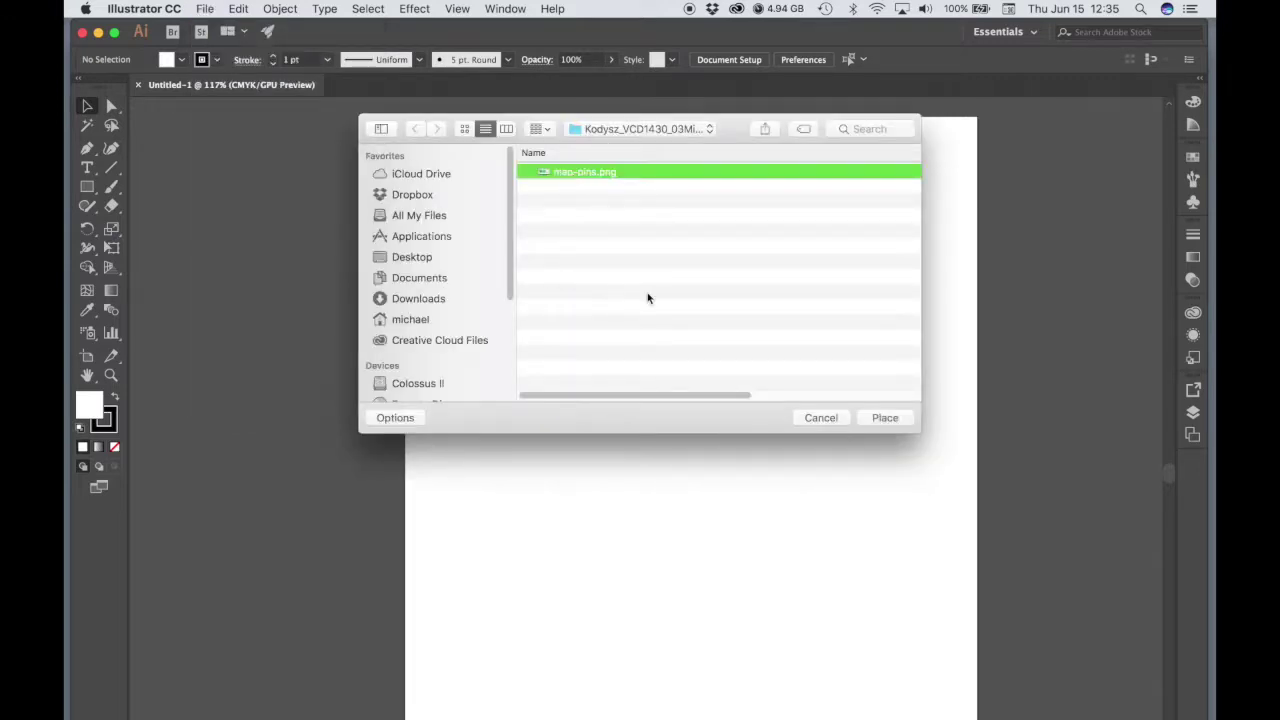
left_click(874, 417)
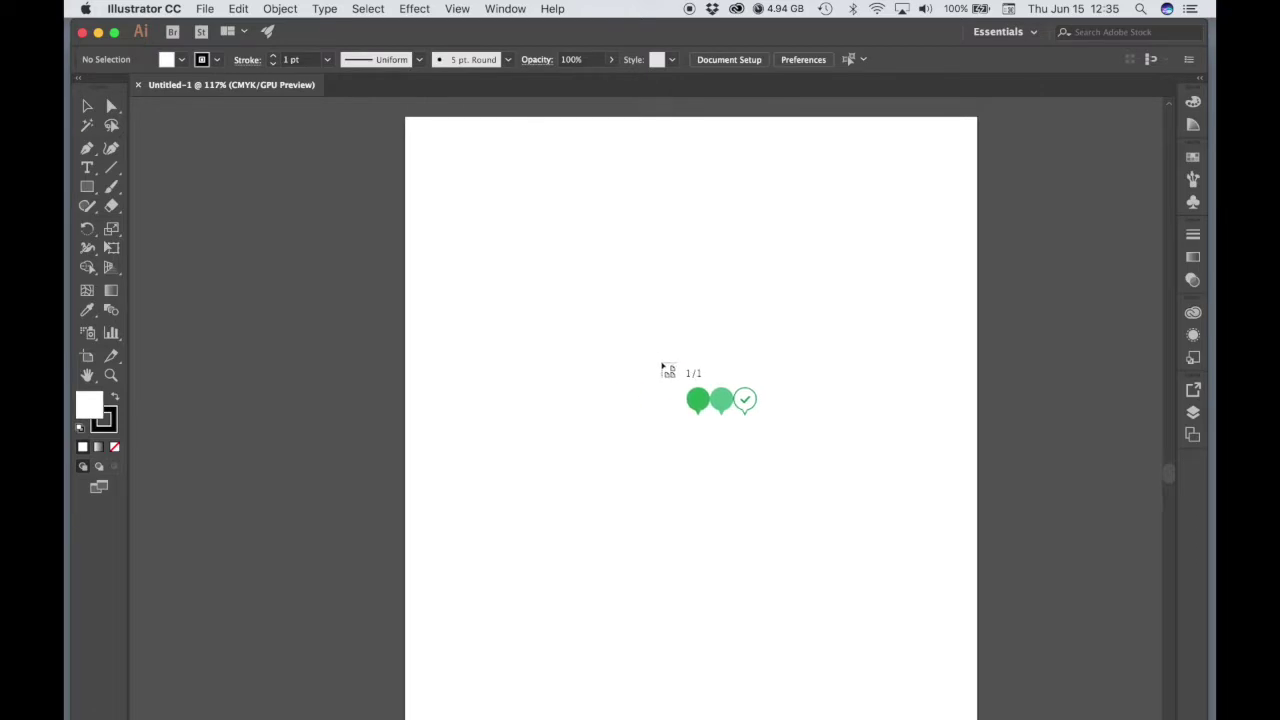
left_click(662, 367)
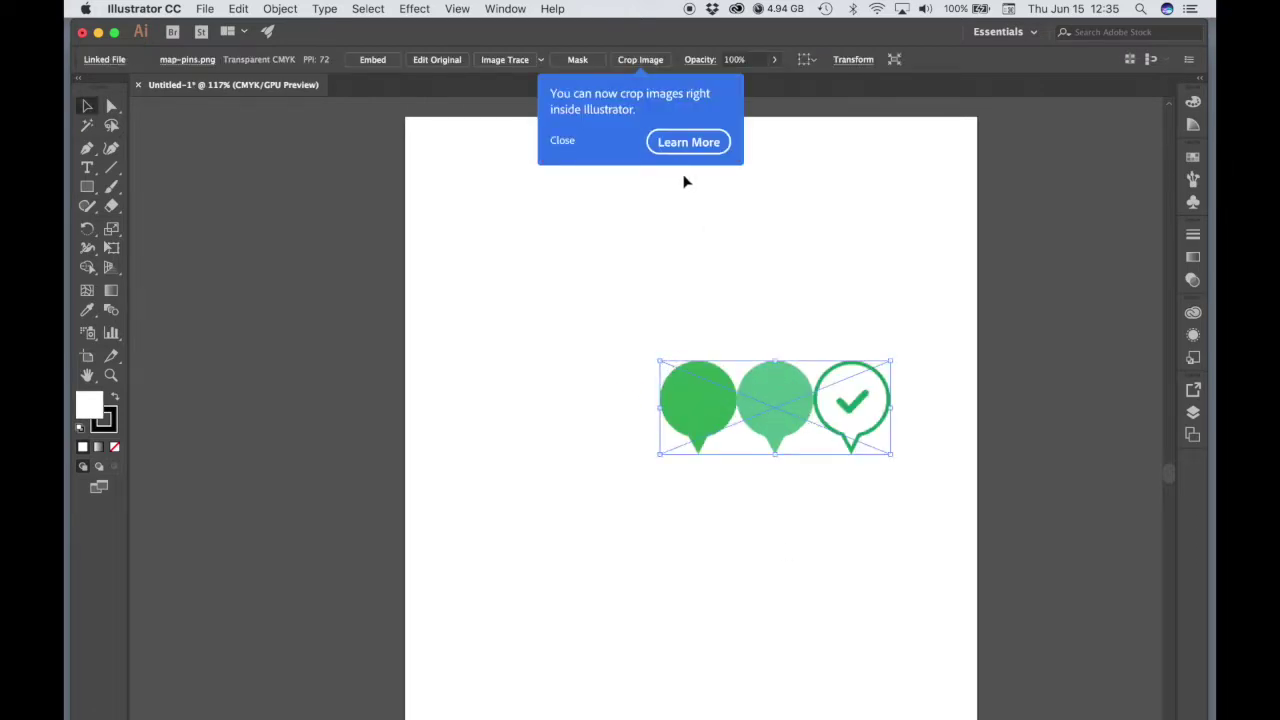
left_click(571, 141)
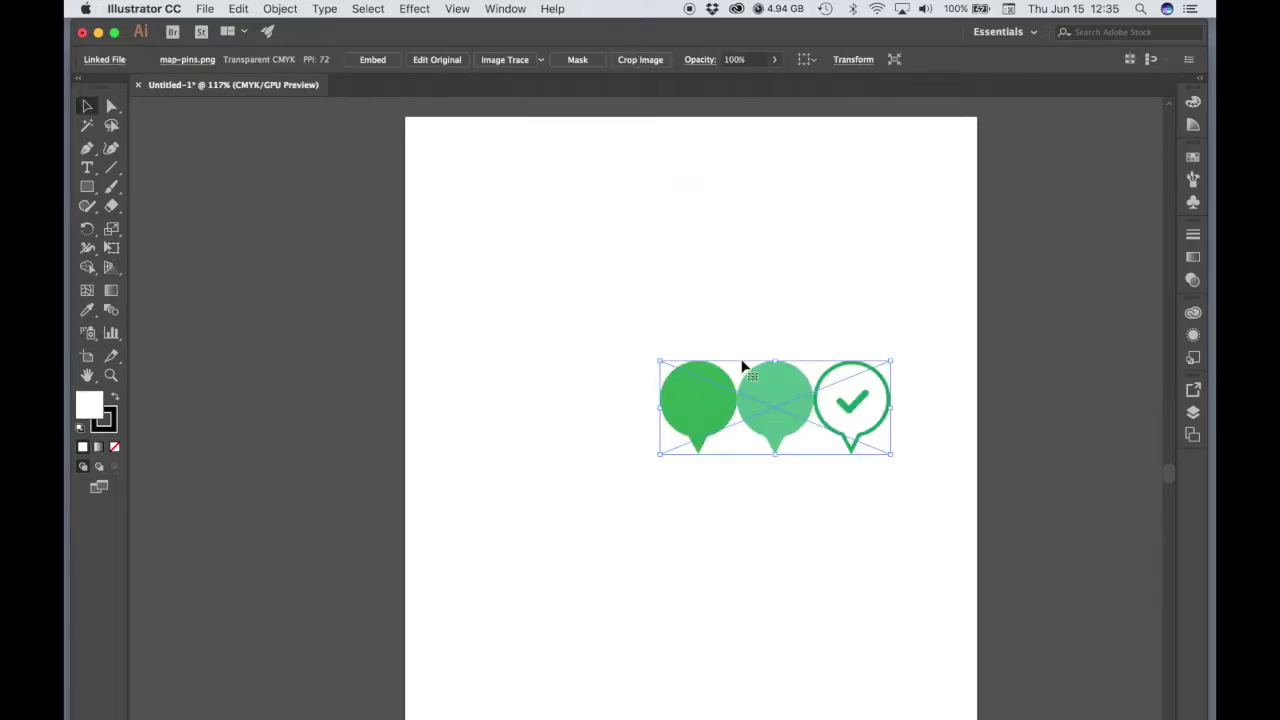
left_click_drag(771, 388, 692, 314)
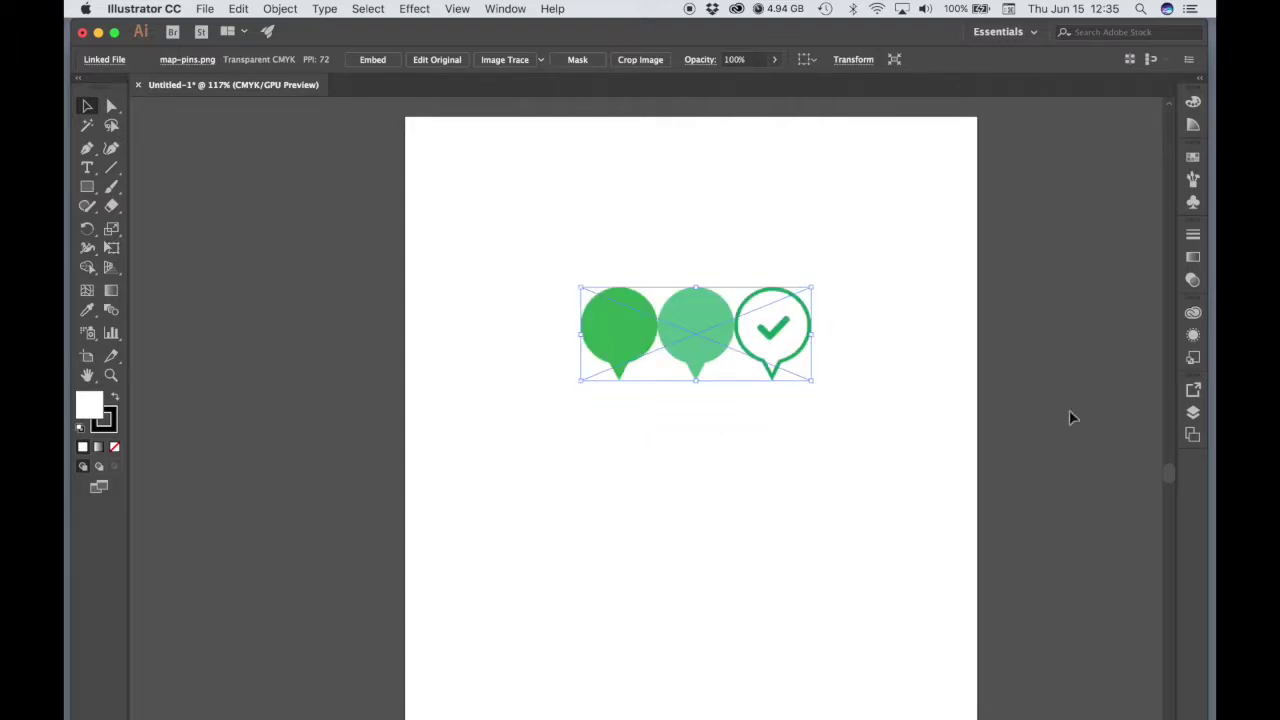
Step: Float the Layers panel and rename Layer 1 to Template
left_click(1194, 416)
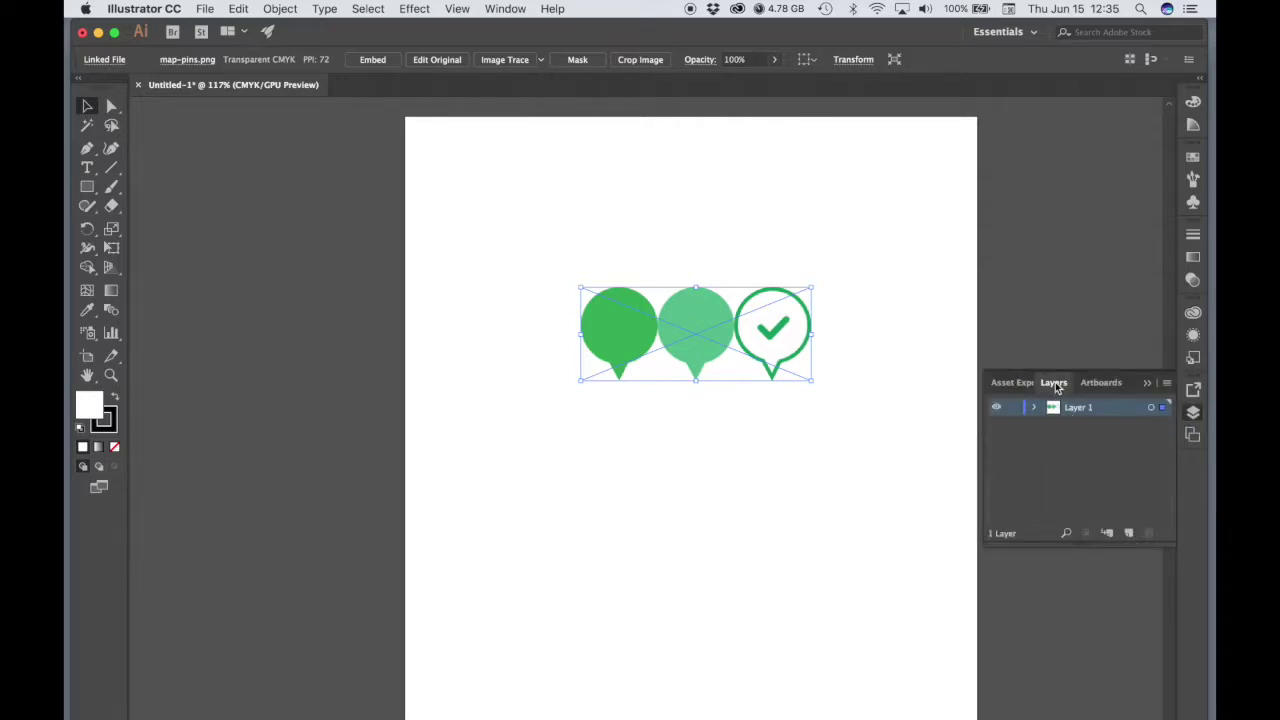
left_click_drag(1055, 386, 943, 292)
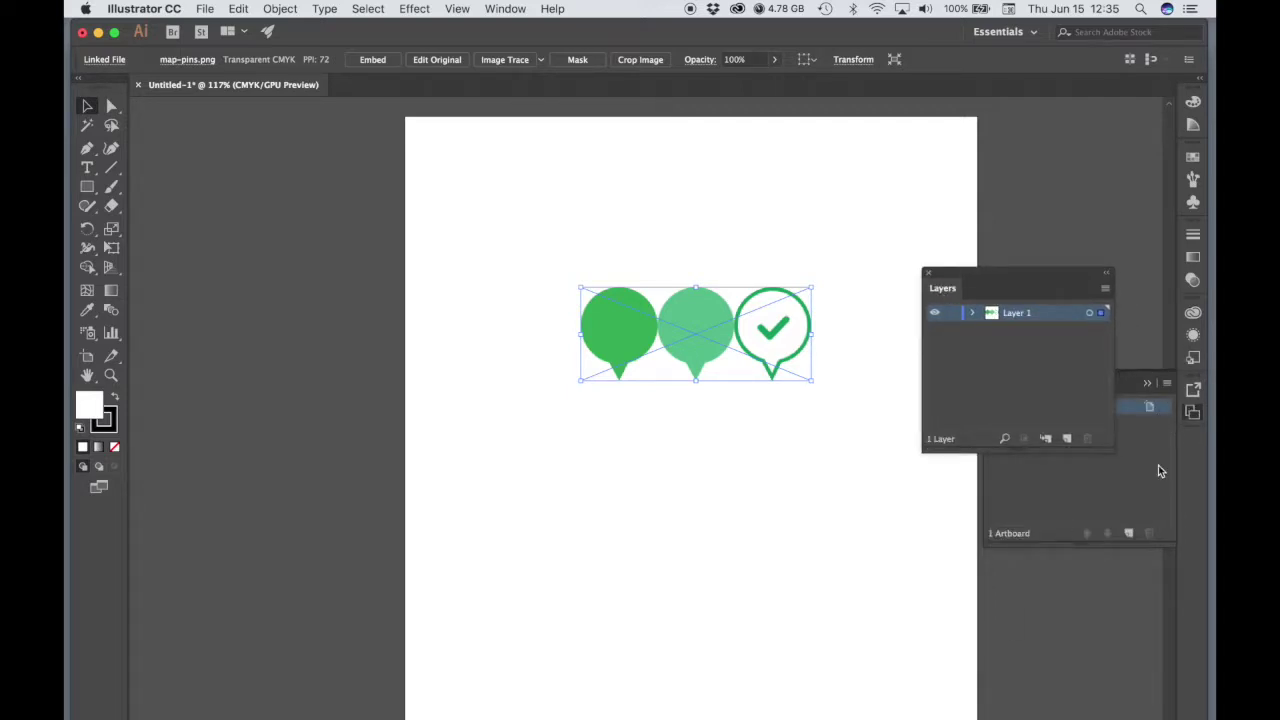
left_click(1194, 414)
left_click_drag(1013, 275, 992, 406)
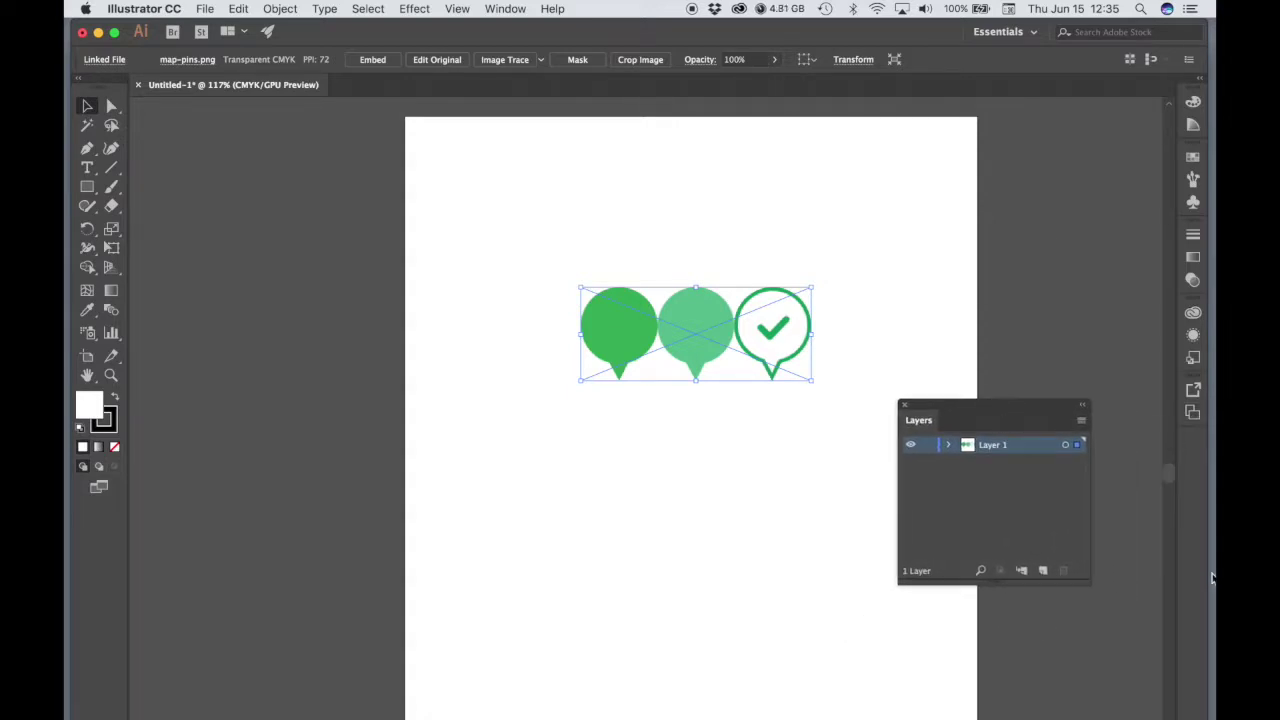
double_click(994, 445)
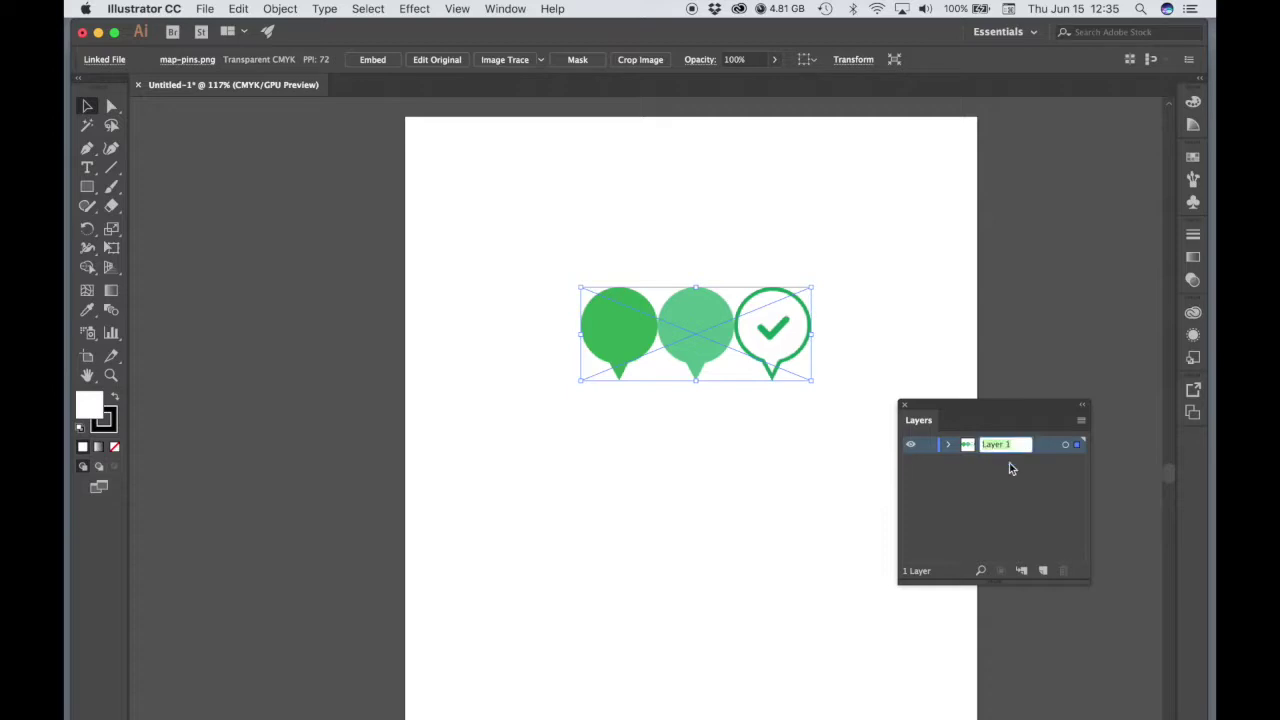
type("Template")
key("Return")
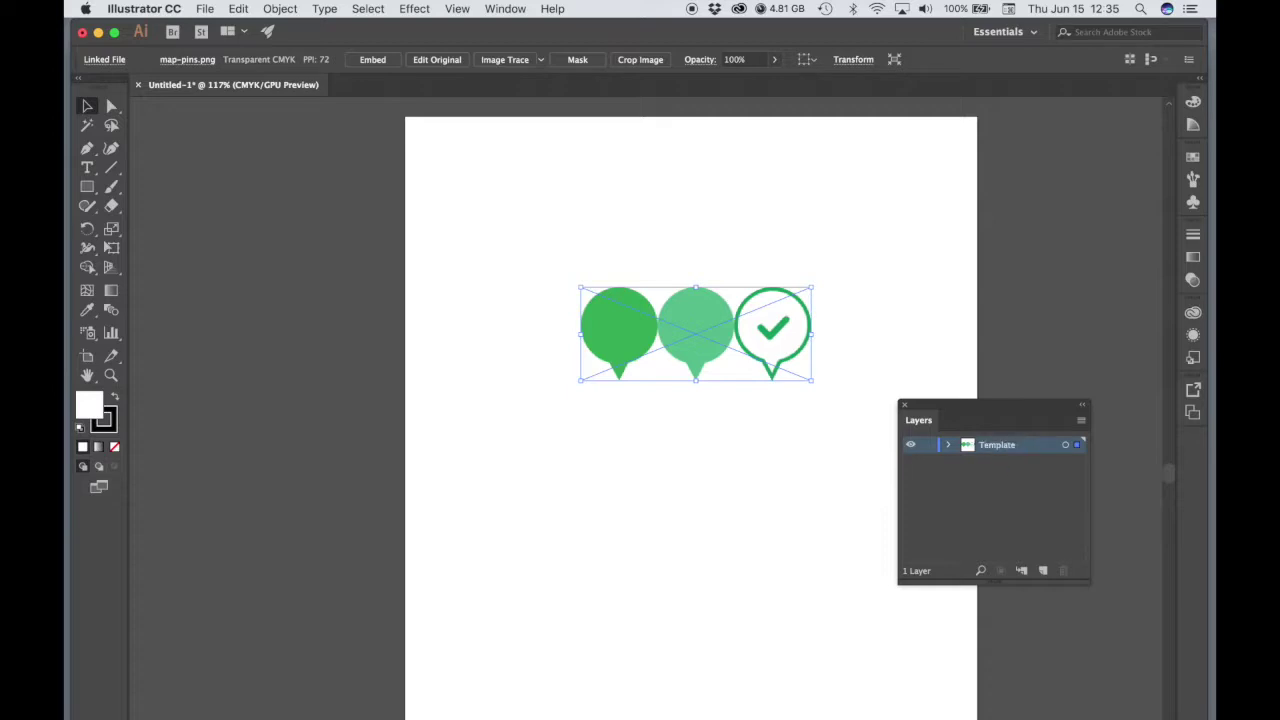
Step: Add a new layer above Template and name it Artwork
left_click(1043, 572)
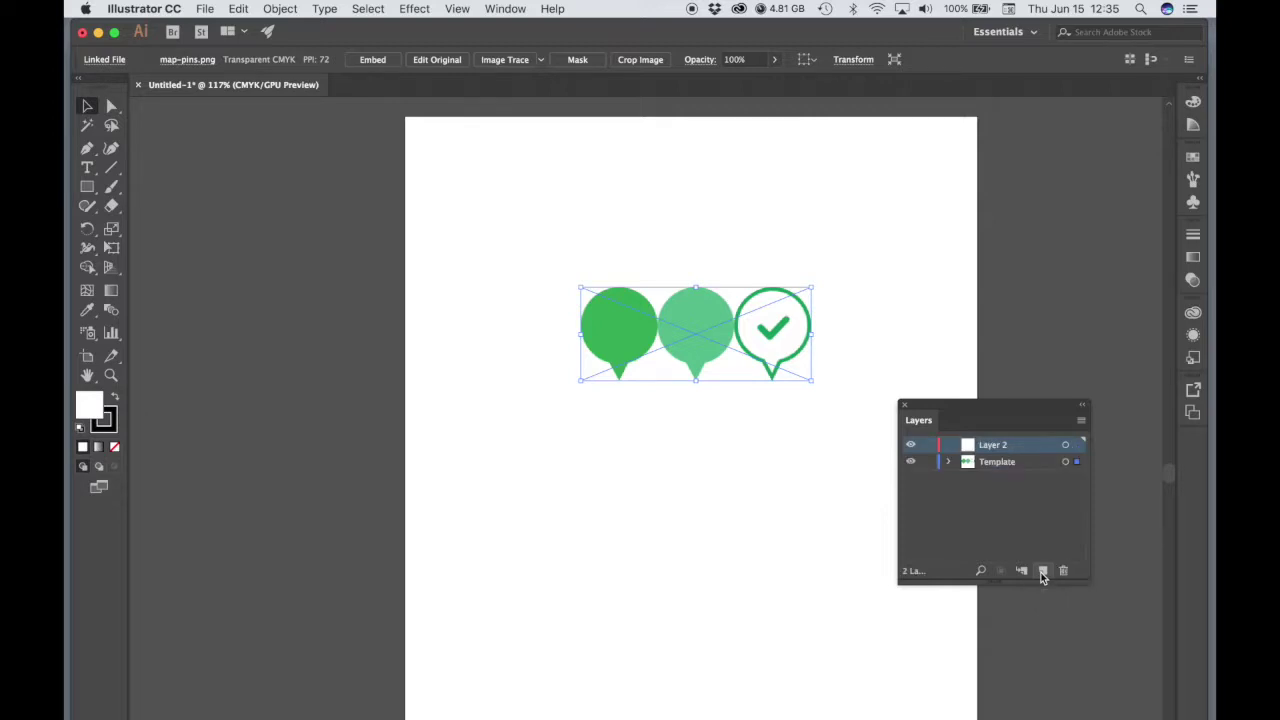
double_click(995, 449)
type("Artw")
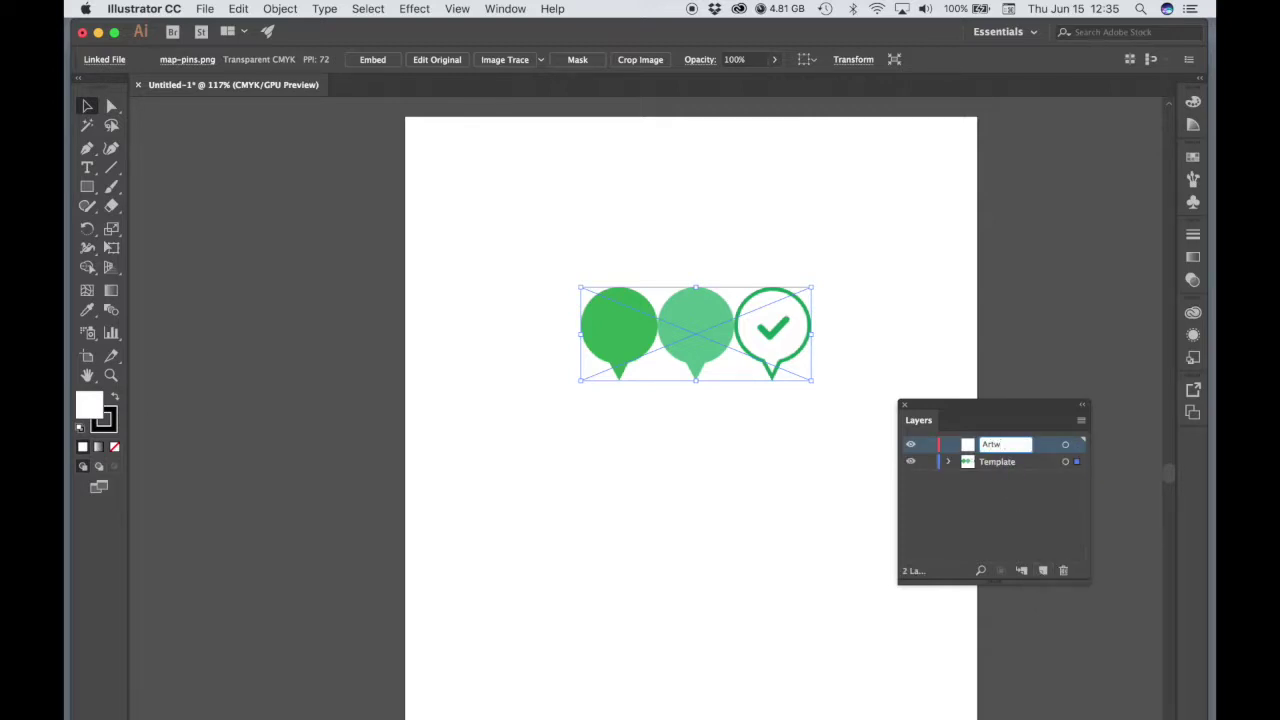
type("ork")
key("Return")
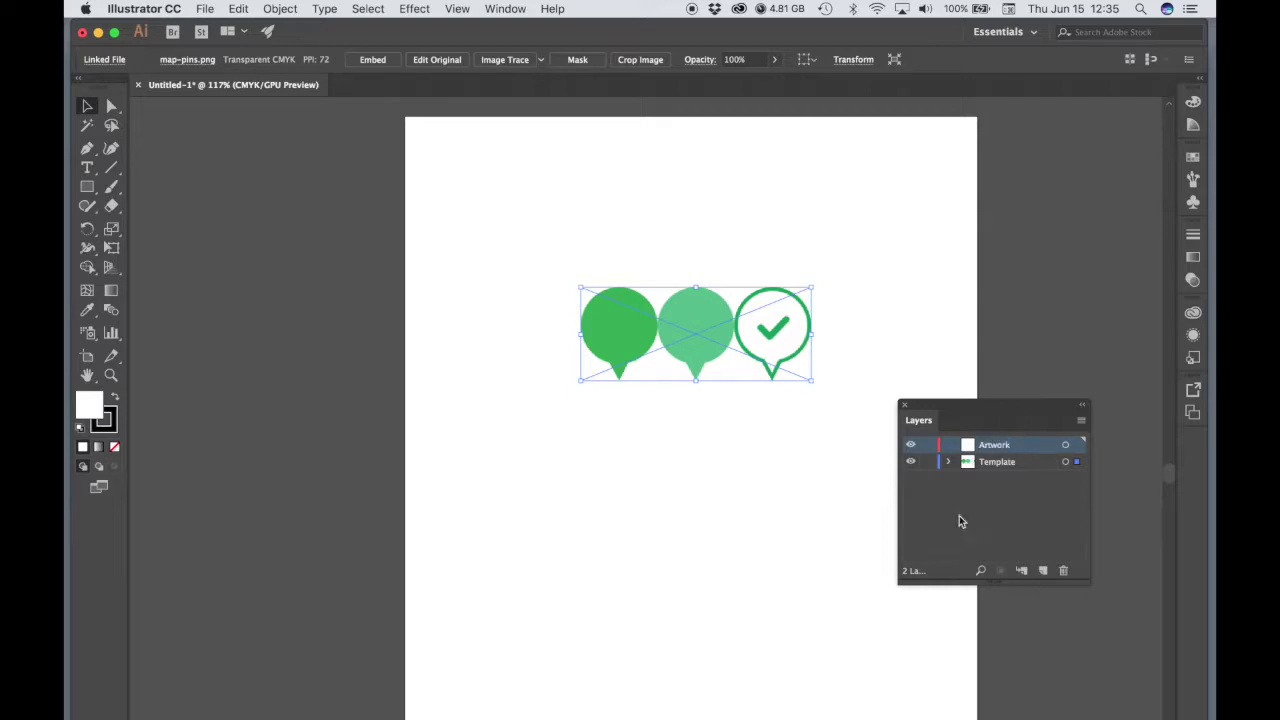
left_click_drag(963, 411, 996, 397)
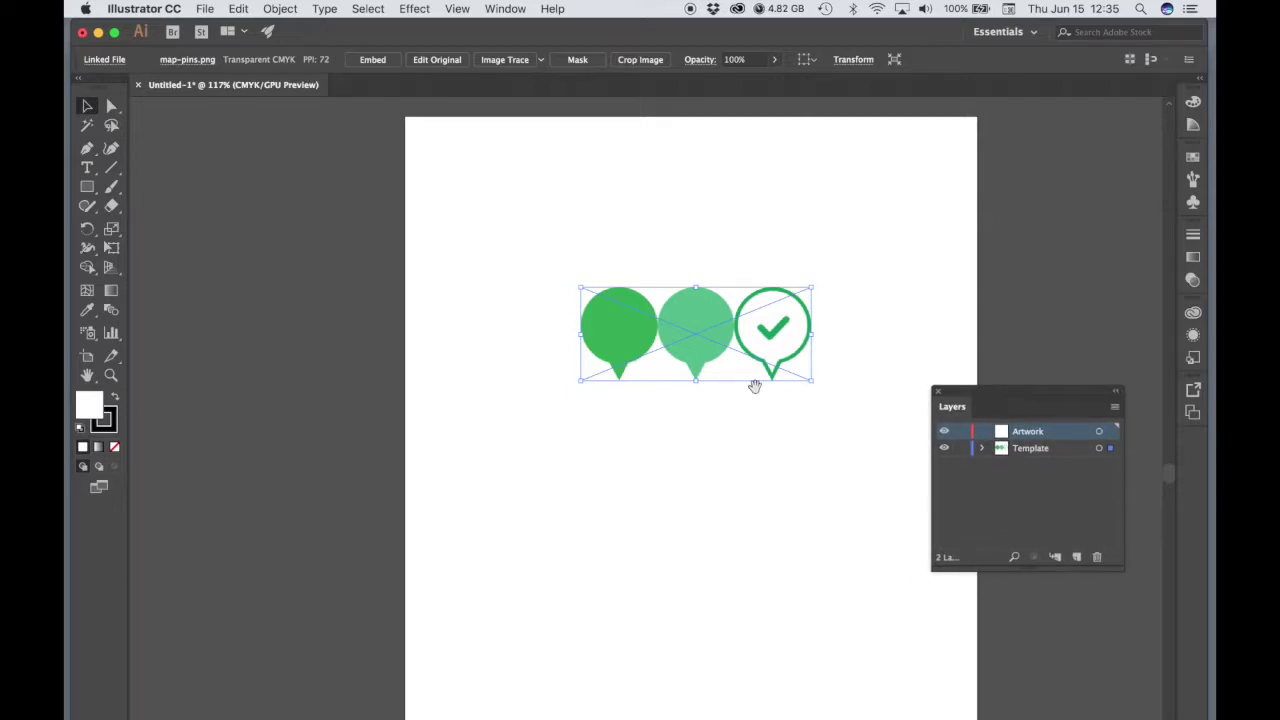
Step: Zoom in on the three pins and lock the Template layer
key("super+equal")
key("super+equal")
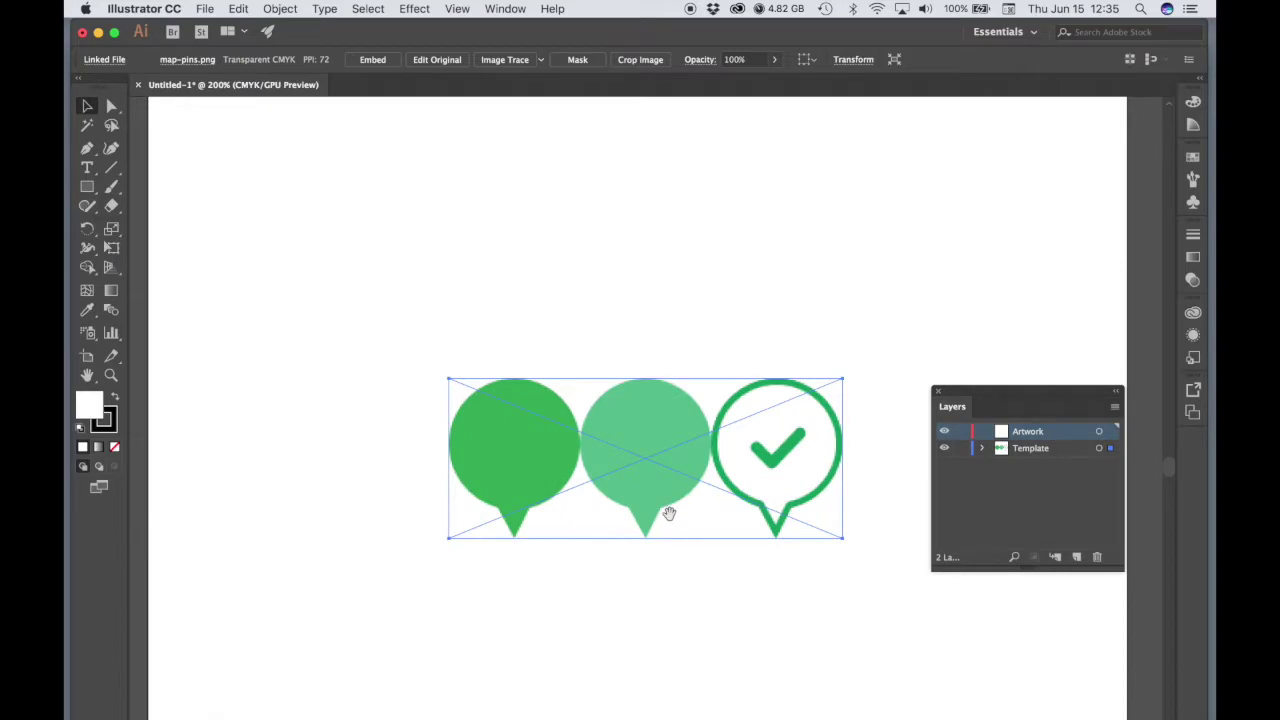
left_click_drag(669, 513, 740, 534)
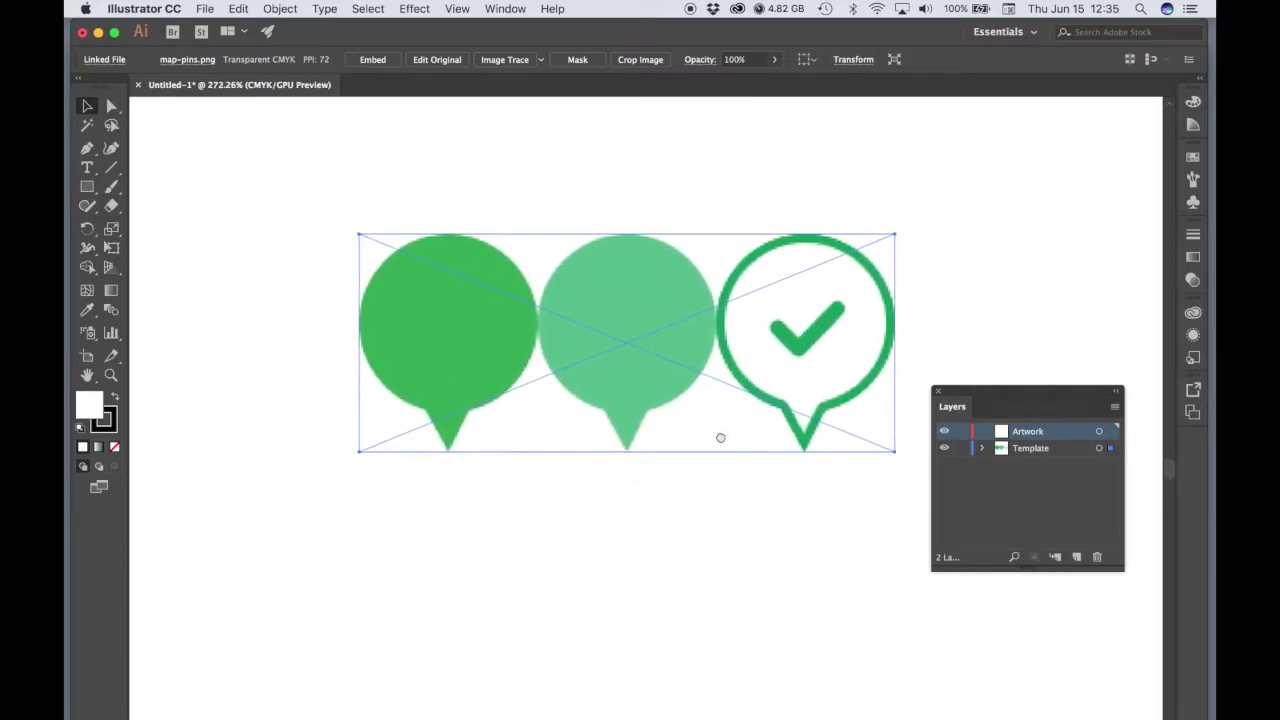
mouse_move(720, 437)
left_mouse_down()
mouse_move(694, 440)
mouse_move(706, 455)
left_mouse_up()
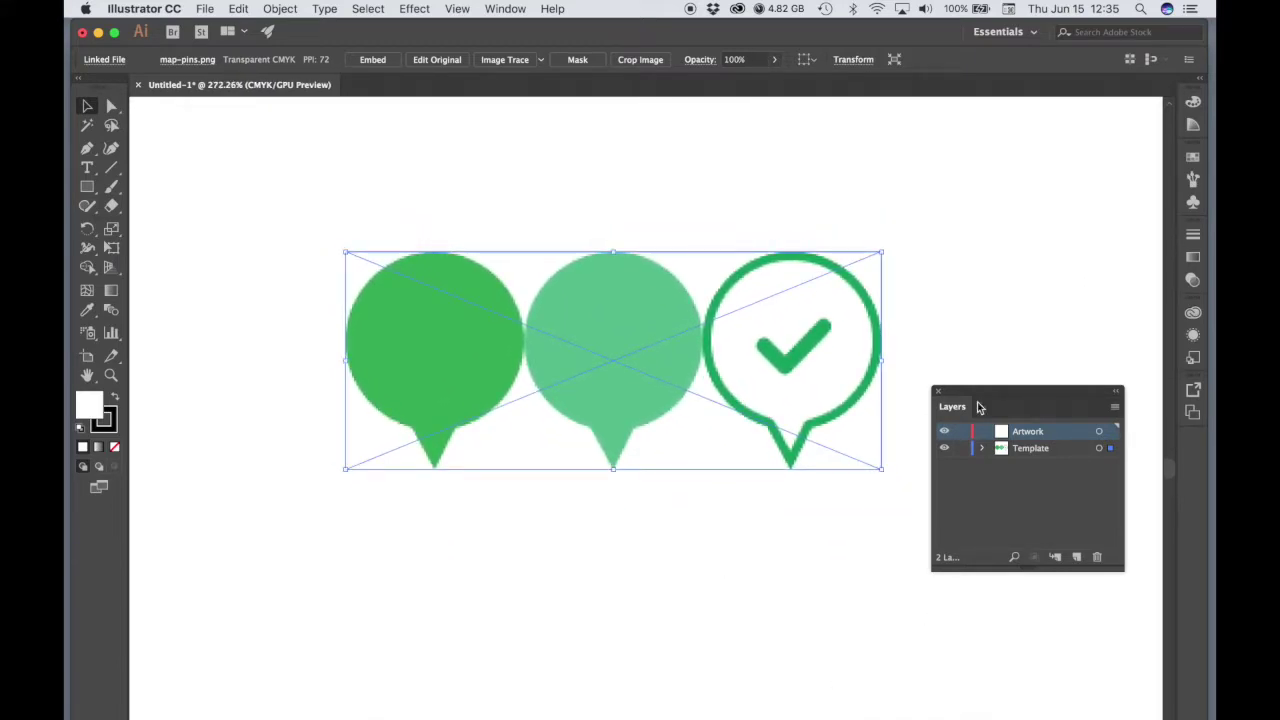
left_click_drag(972, 388, 983, 316)
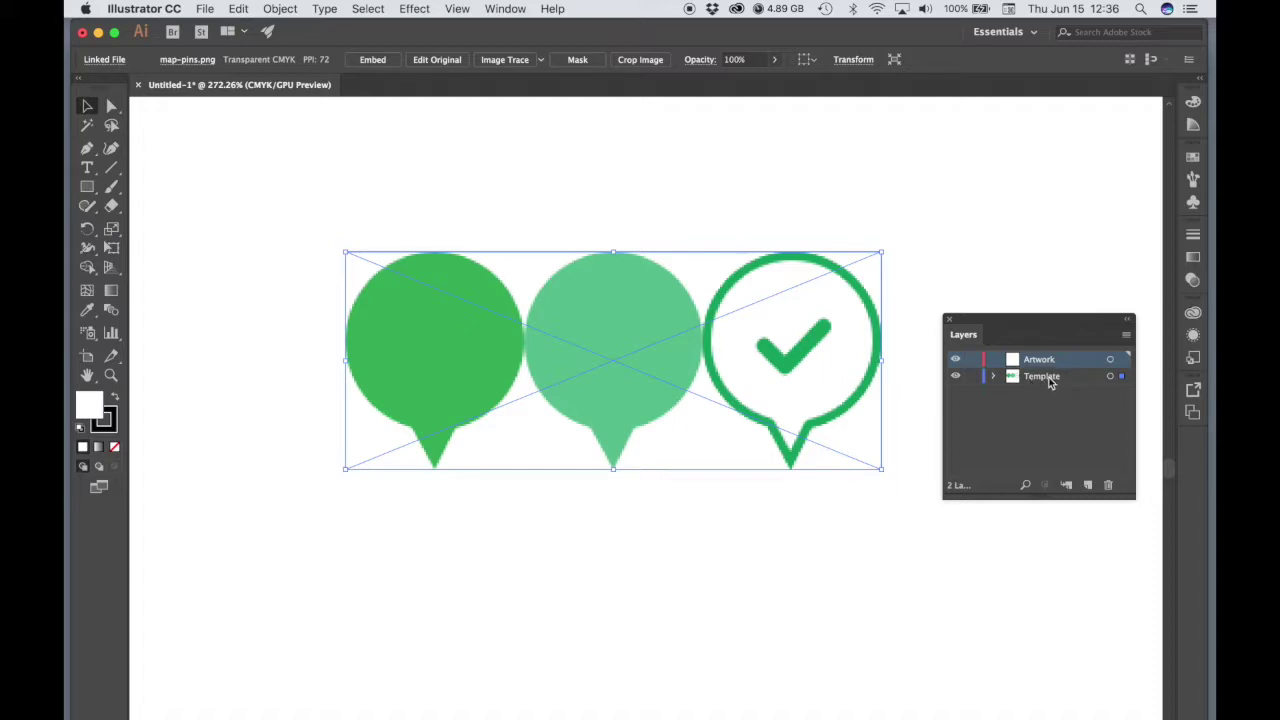
left_click(972, 378)
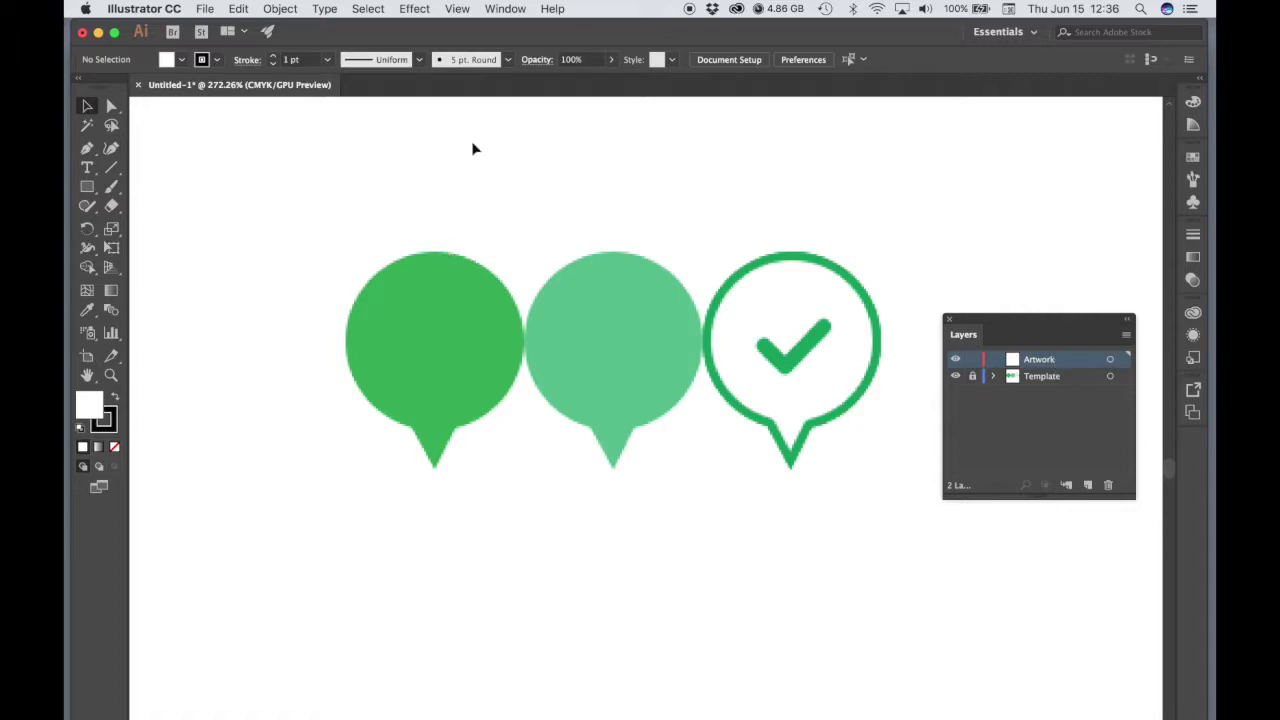
Step: Confirm Smart Guides are on in the View menu and pick the Ellipse tool
left_click(456, 9)
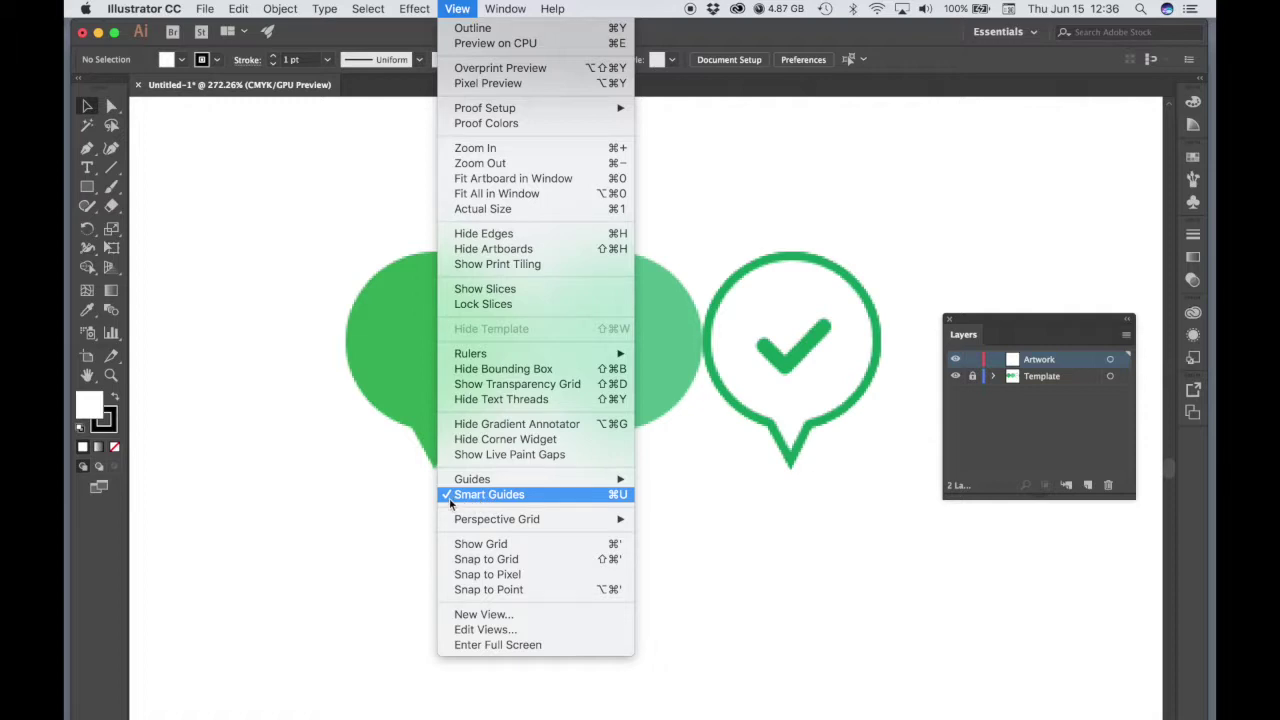
left_click(718, 578)
left_click(87, 188)
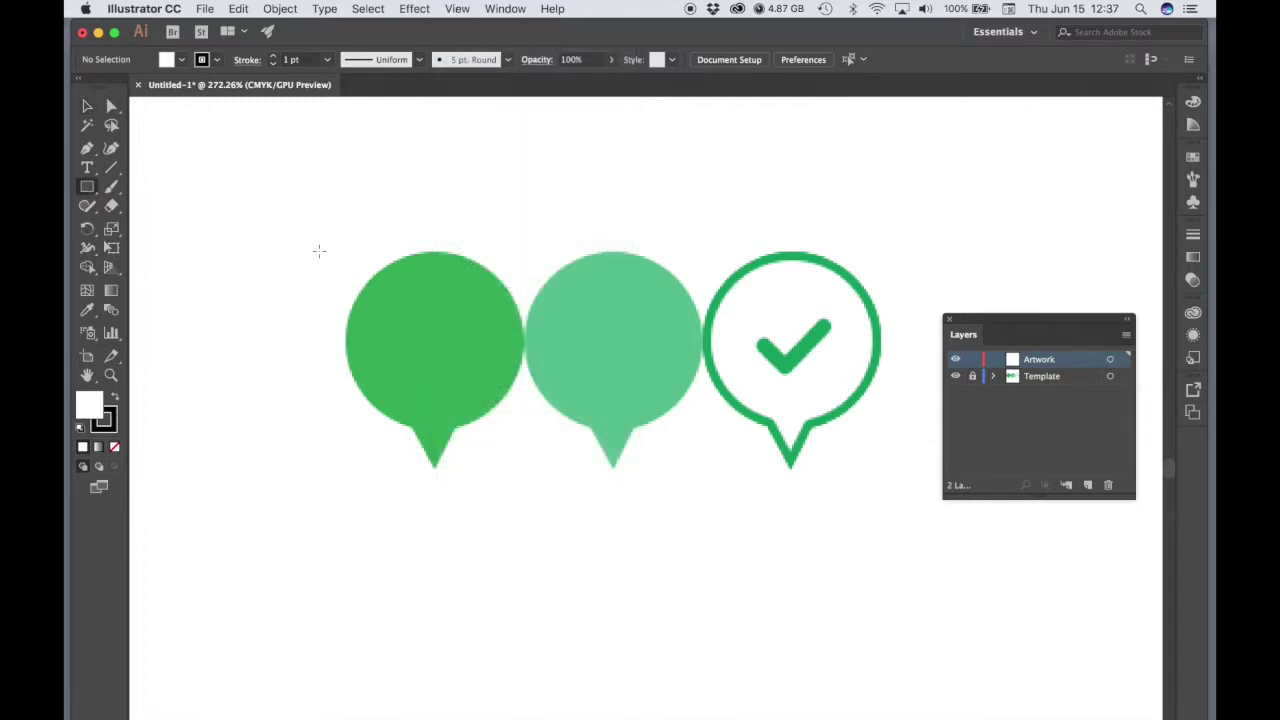
left_click_drag(87, 195, 143, 227)
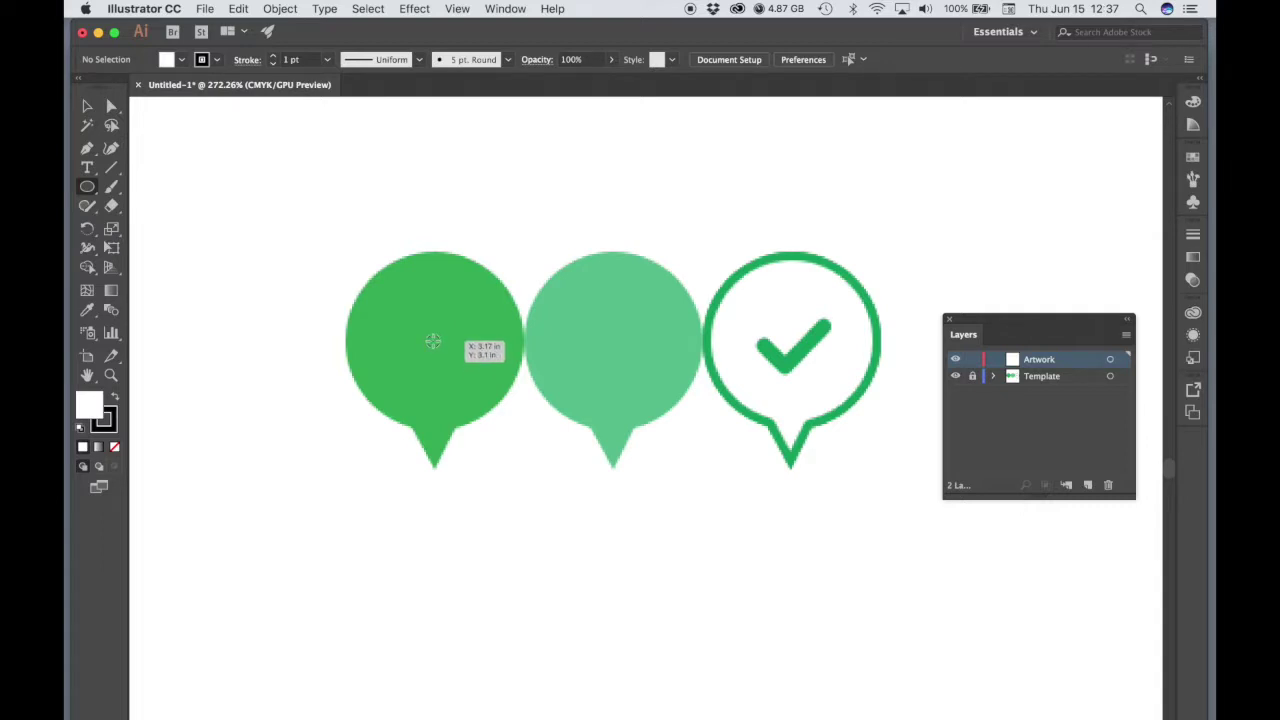
Step: Draw a 1.1325-inch circle from the first pin's centre matching its round head
left_click_drag(432, 341, 435, 434)
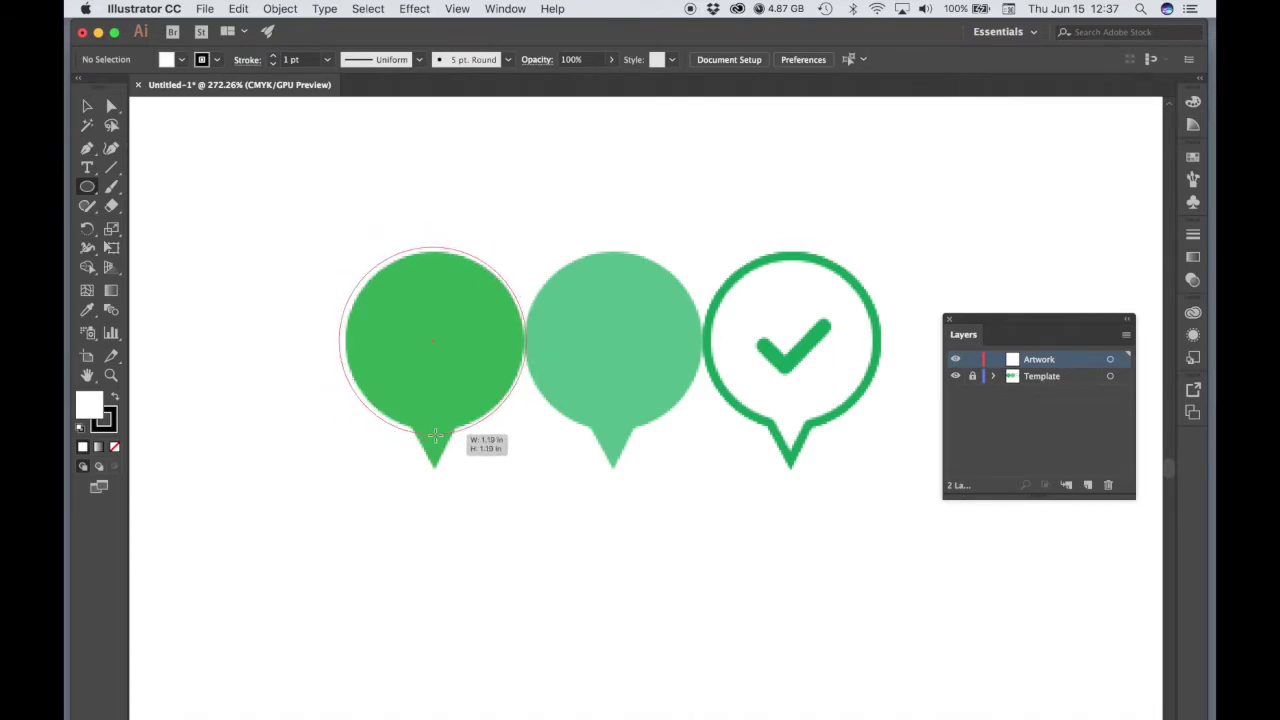
left_click_drag(435, 434, 435, 434)
mouse_move(435, 434)
left_mouse_down()
mouse_move(606, 504)
mouse_move(517, 556)
mouse_move(366, 490)
mouse_move(284, 484)
mouse_move(460, 370)
mouse_move(471, 400)
mouse_move(430, 420)
mouse_move(437, 433)
left_mouse_up()
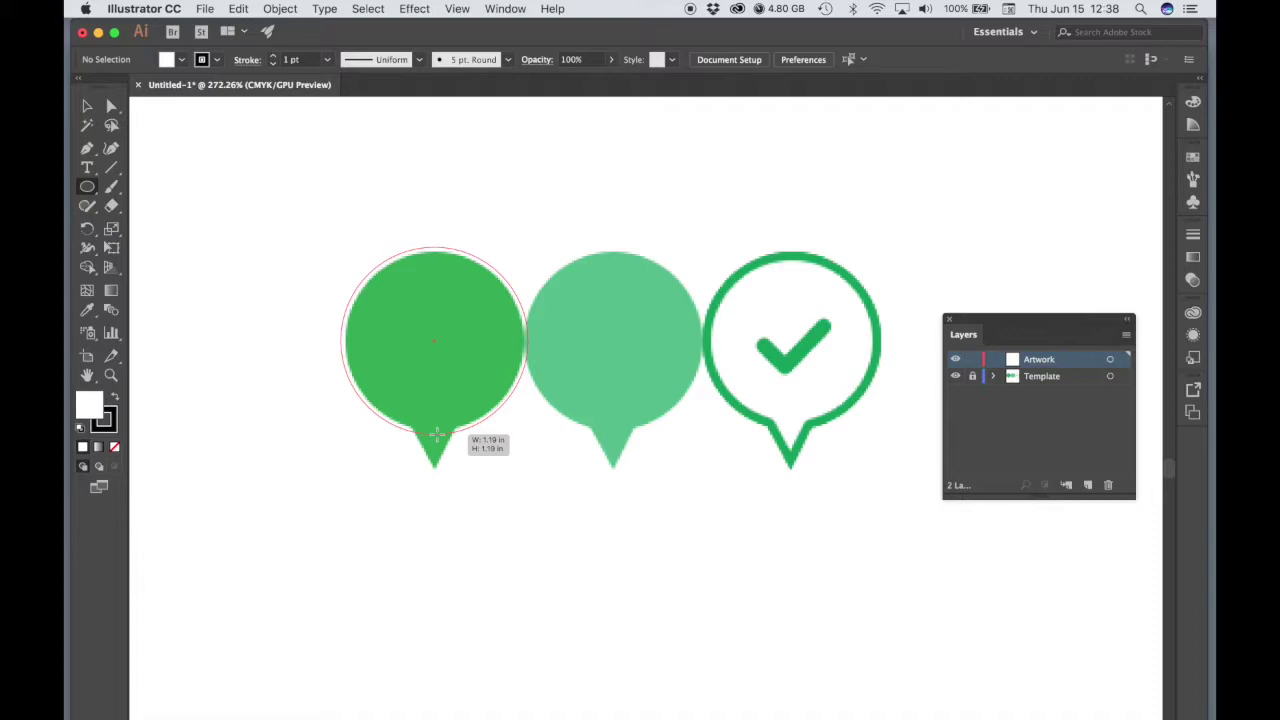
left_click_drag(437, 432, 434, 430)
Step: Zoom in on the circle and set its stroke to None
key("super+equal")
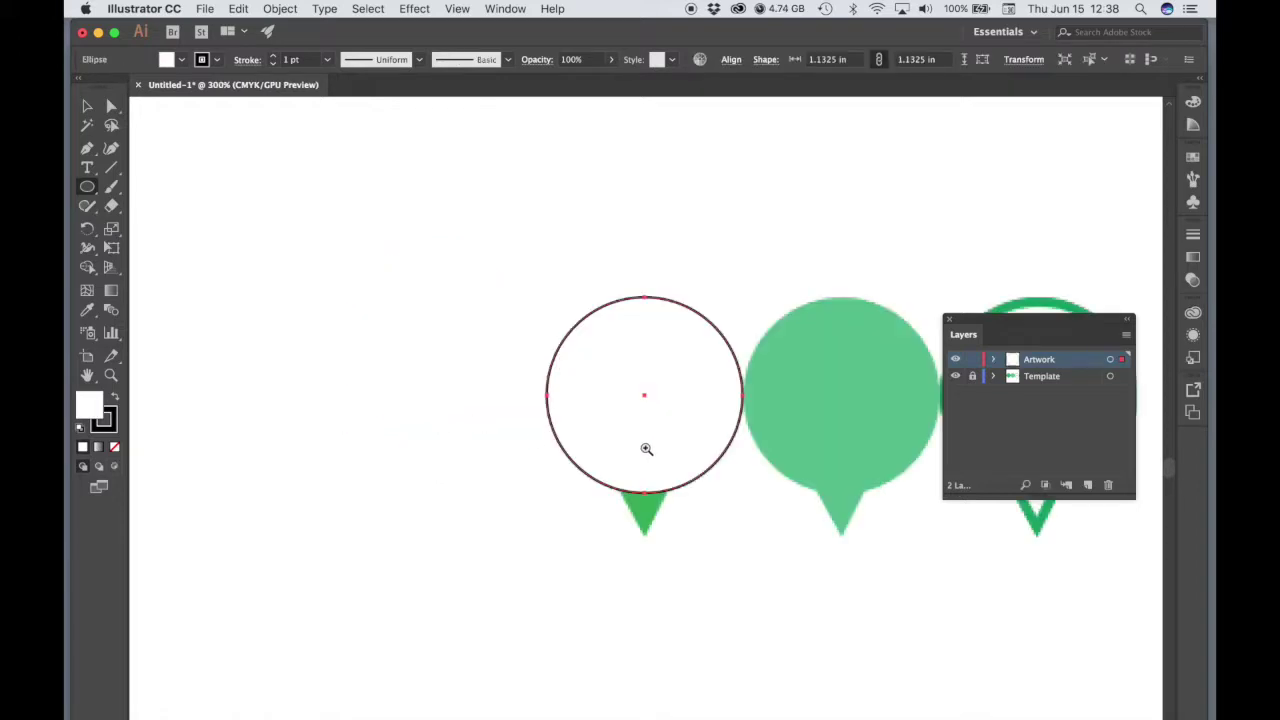
key("super+equal")
left_click_drag(663, 454, 586, 434)
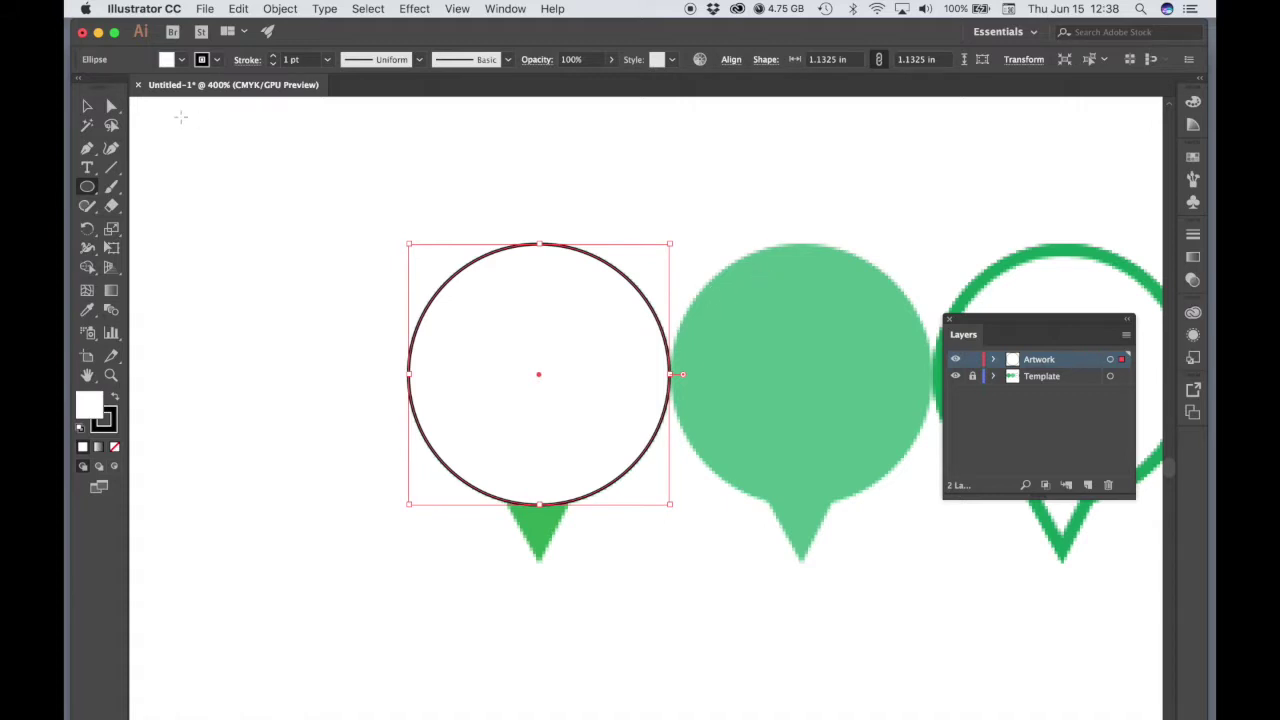
left_click(218, 60)
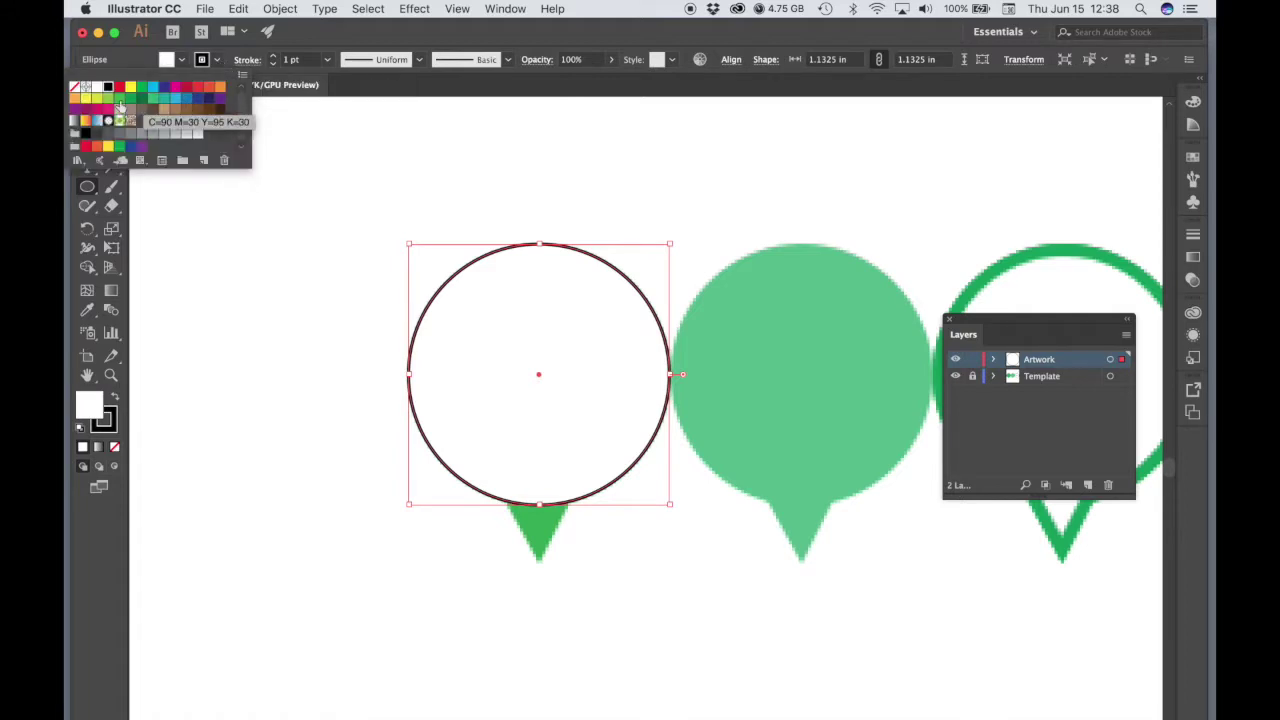
left_click(74, 87)
left_click(312, 40)
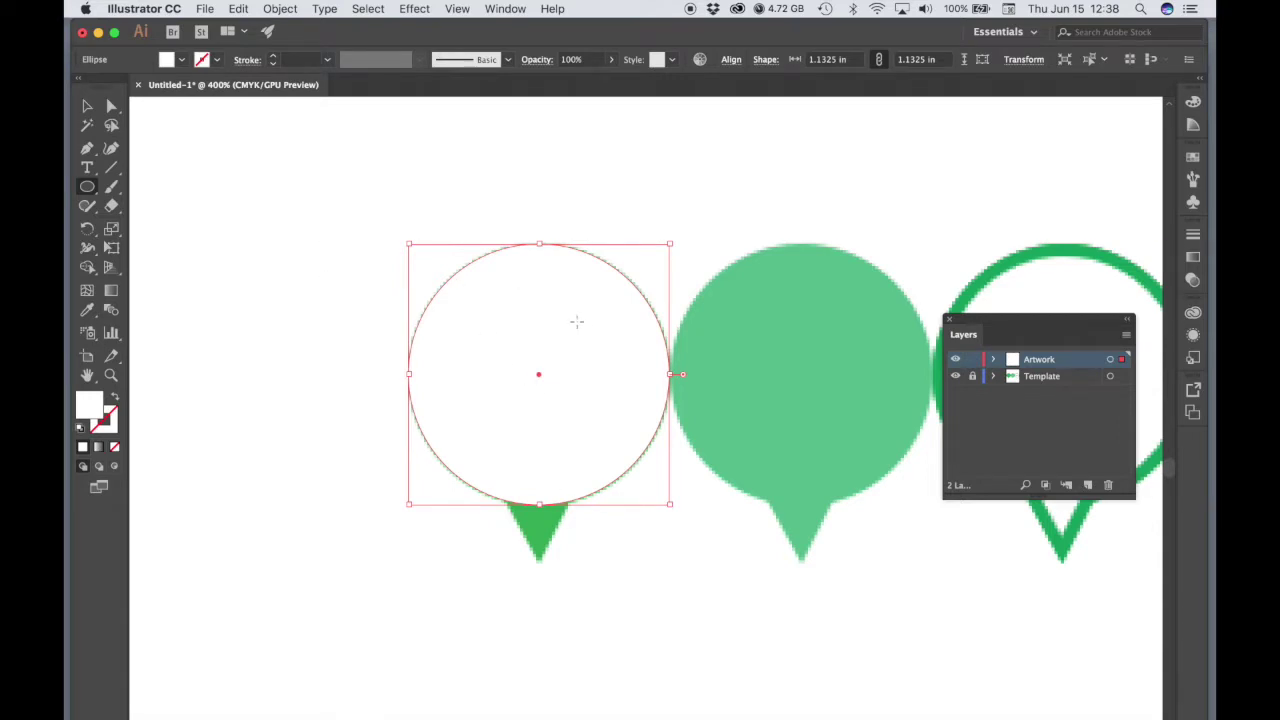
Step: Sample the template's green with the Eyedropper to fill the circle
left_click(87, 313)
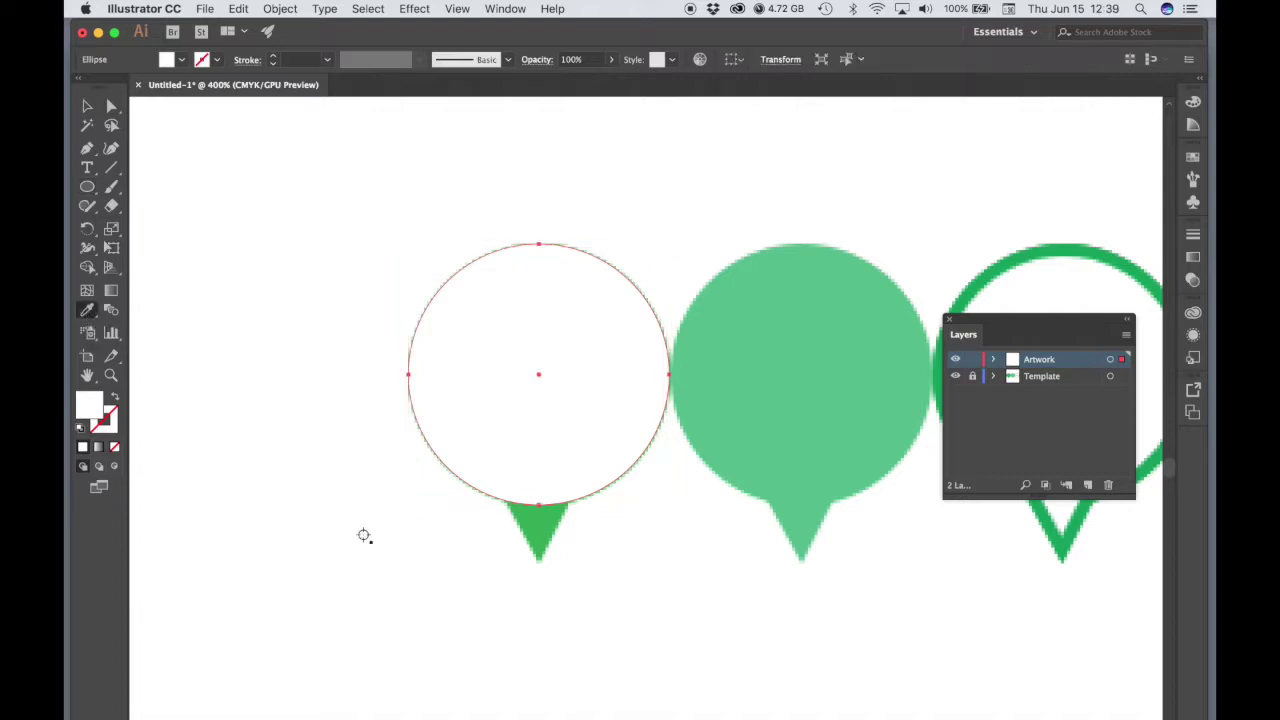
left_click(540, 523)
key("v")
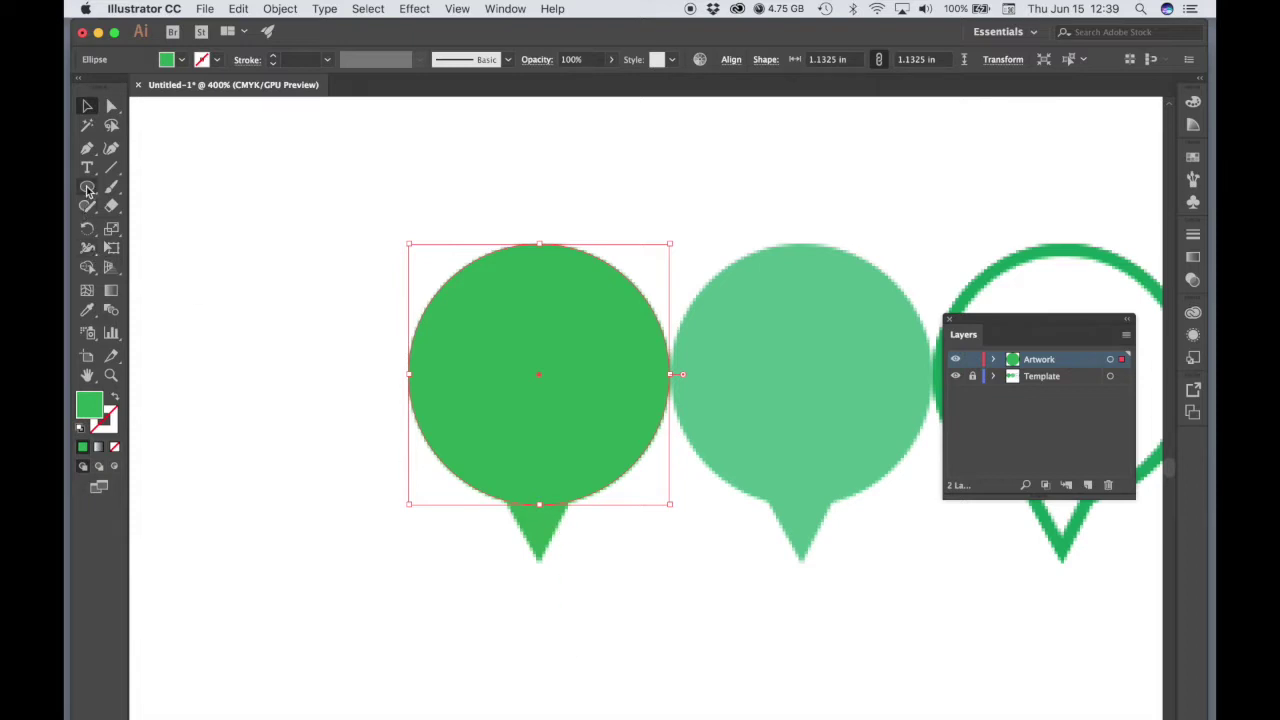
Step: Create a three-sided polygon (0.6944 in radius) through the Polygon dialog
left_click_drag(88, 191, 378, 461)
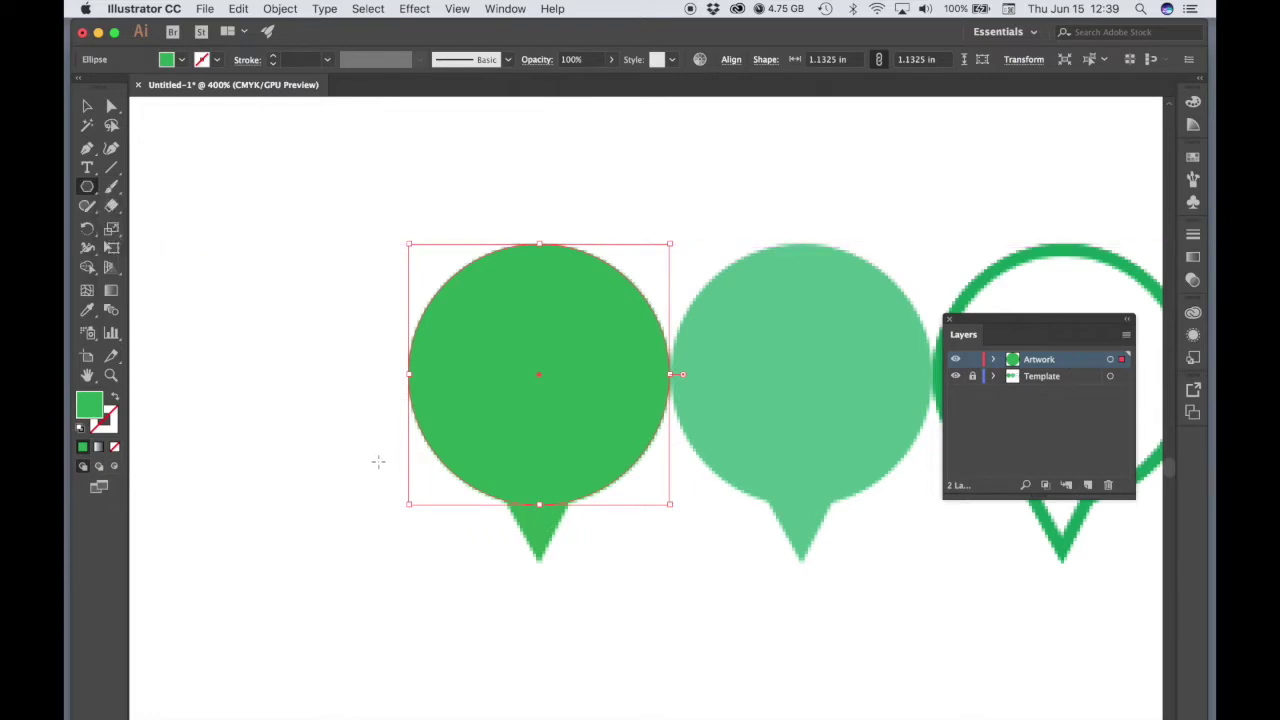
left_click(378, 374)
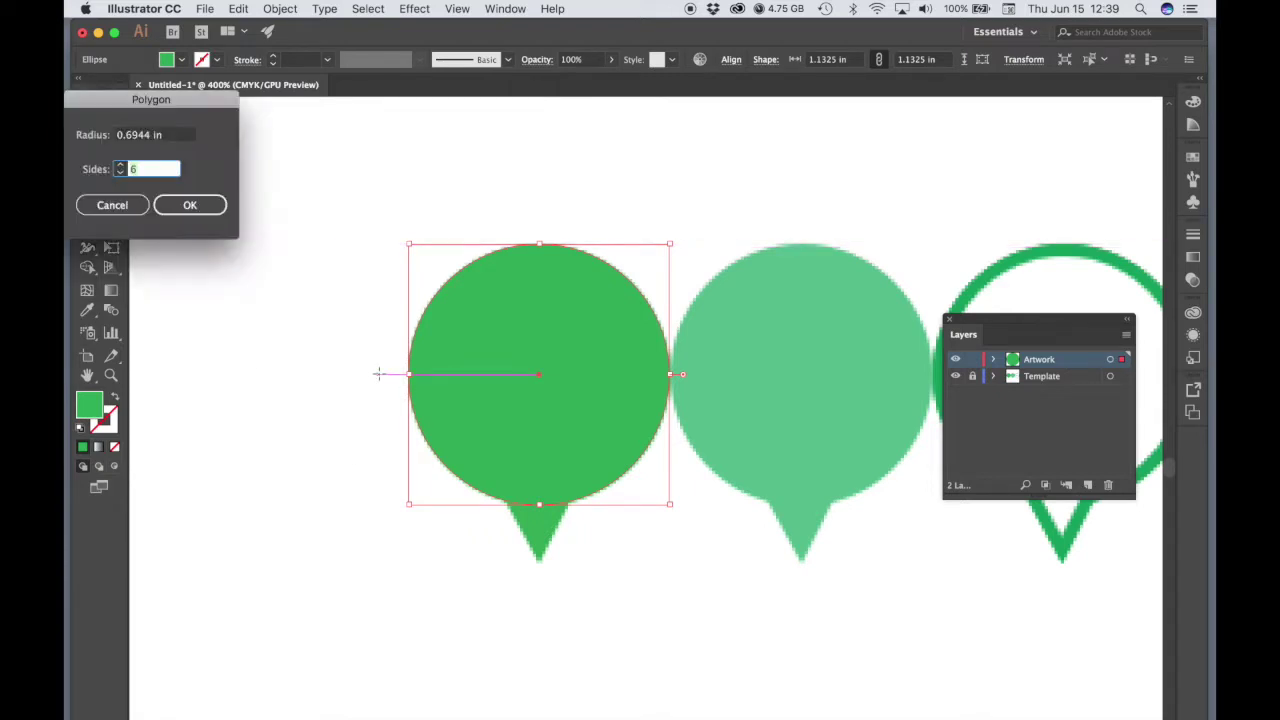
left_click_drag(180, 120, 345, 130)
type("63")
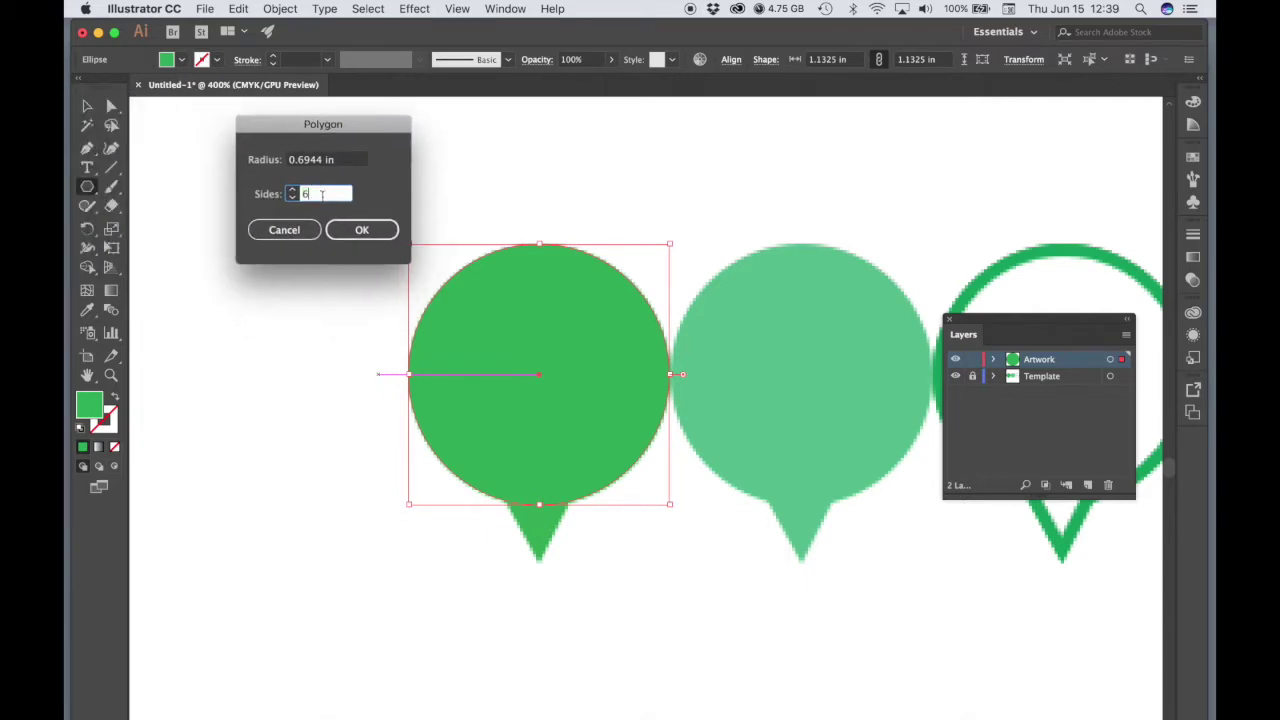
left_click(335, 231)
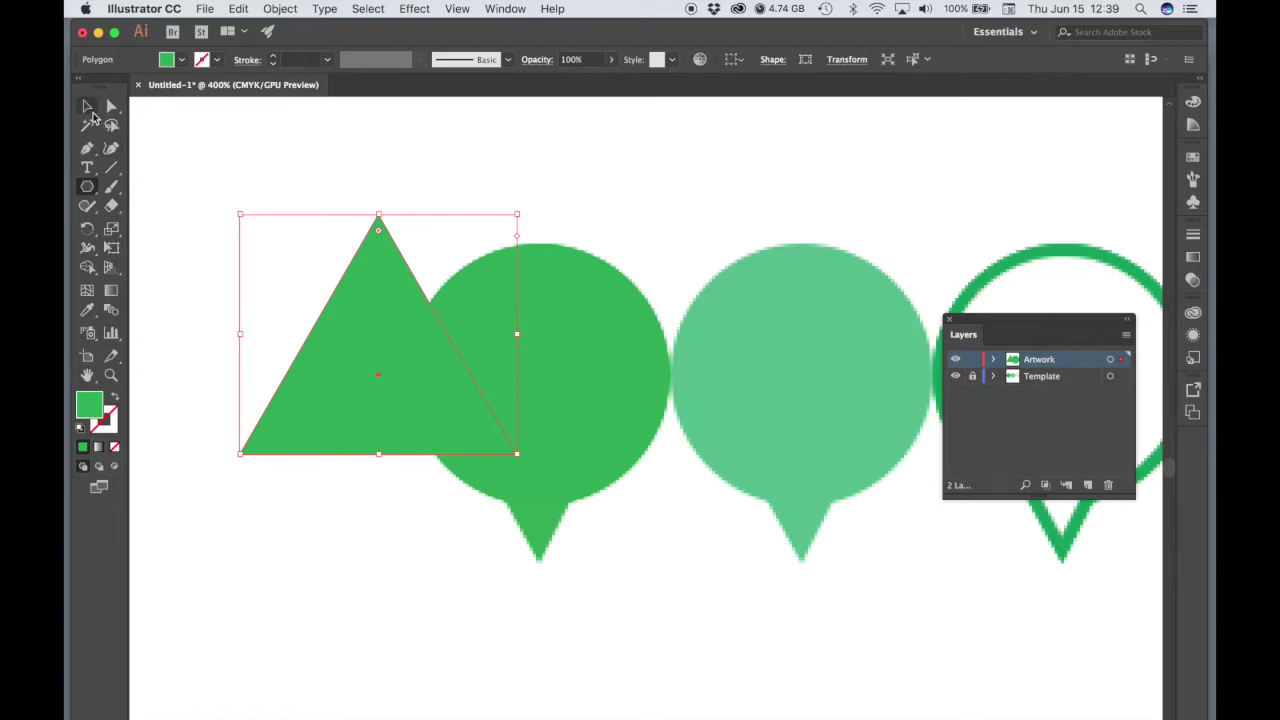
Step: Rotate the triangle 180° to point down and drag it onto the circle
left_click(87, 106)
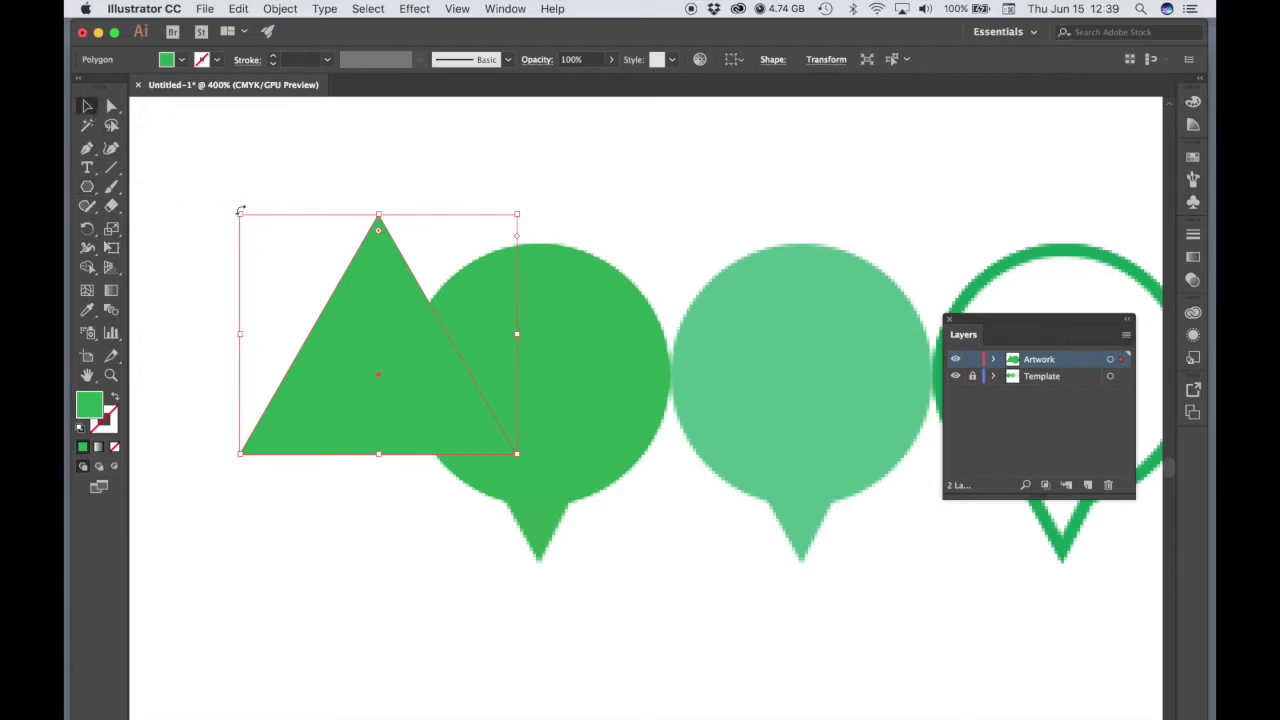
left_click_drag(235, 210, 514, 488)
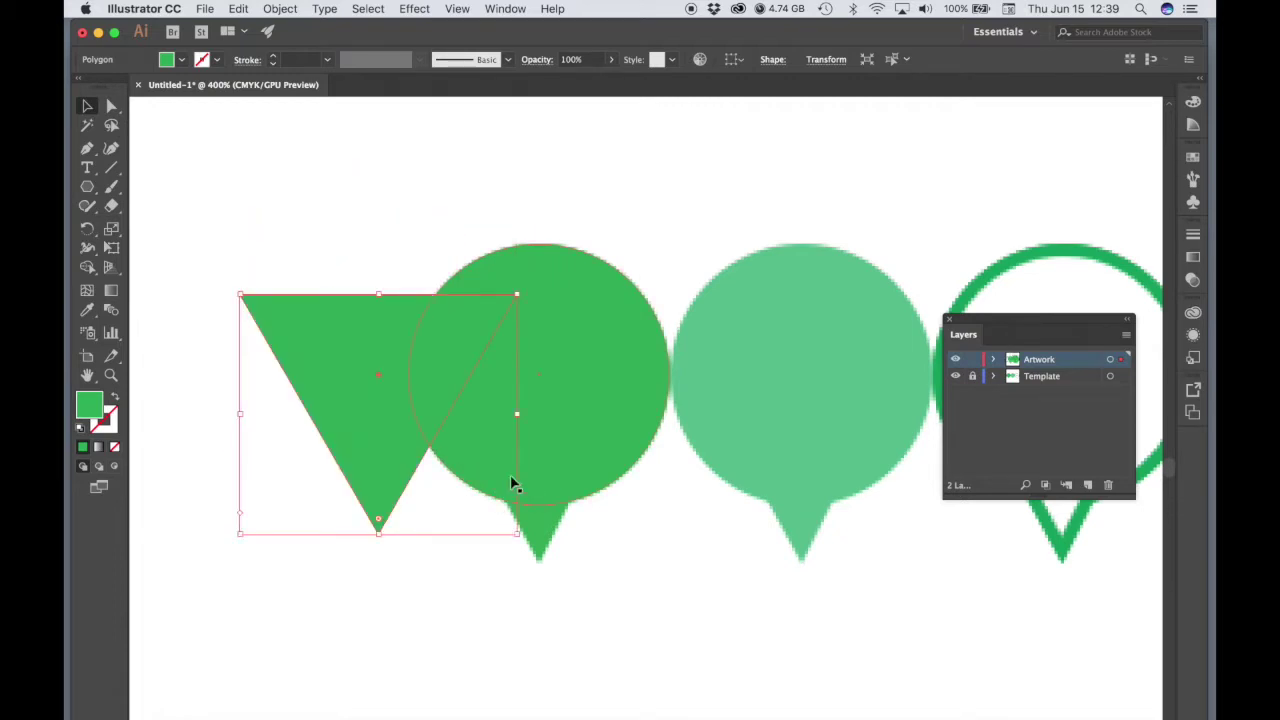
left_click_drag(301, 326, 454, 344)
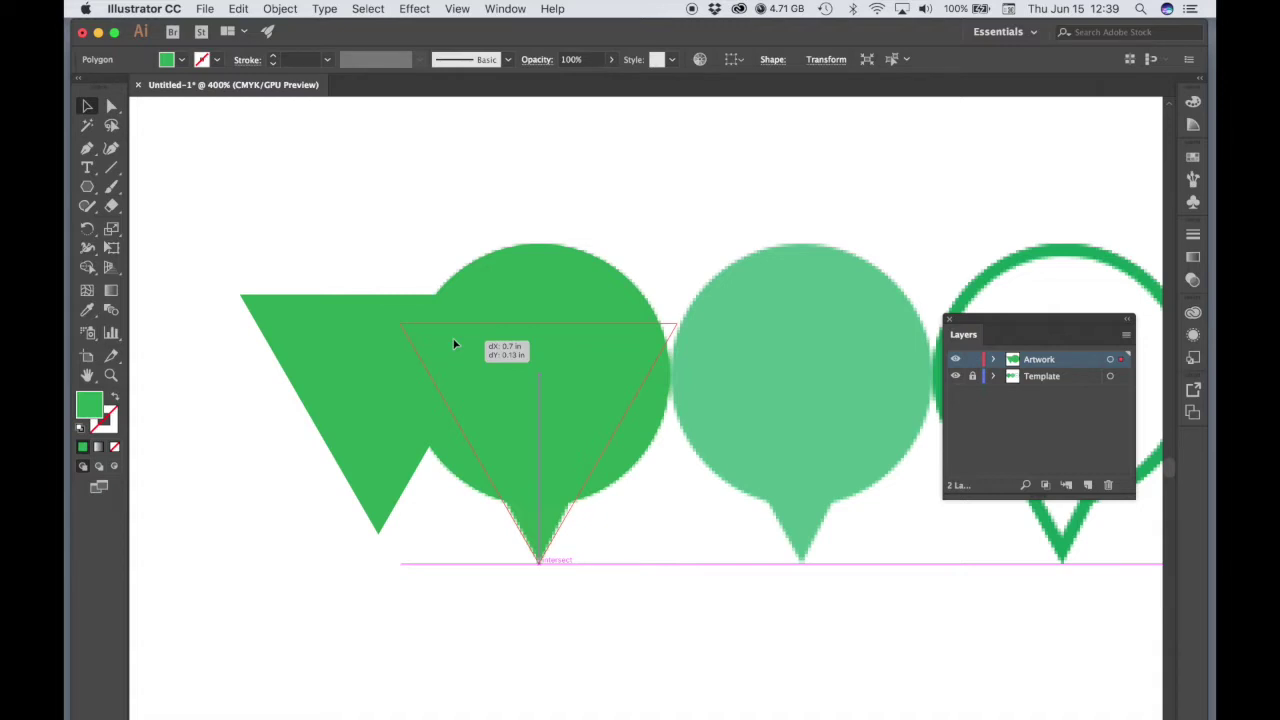
left_click_drag(454, 344, 454, 344)
left_click_drag(454, 344, 454, 344)
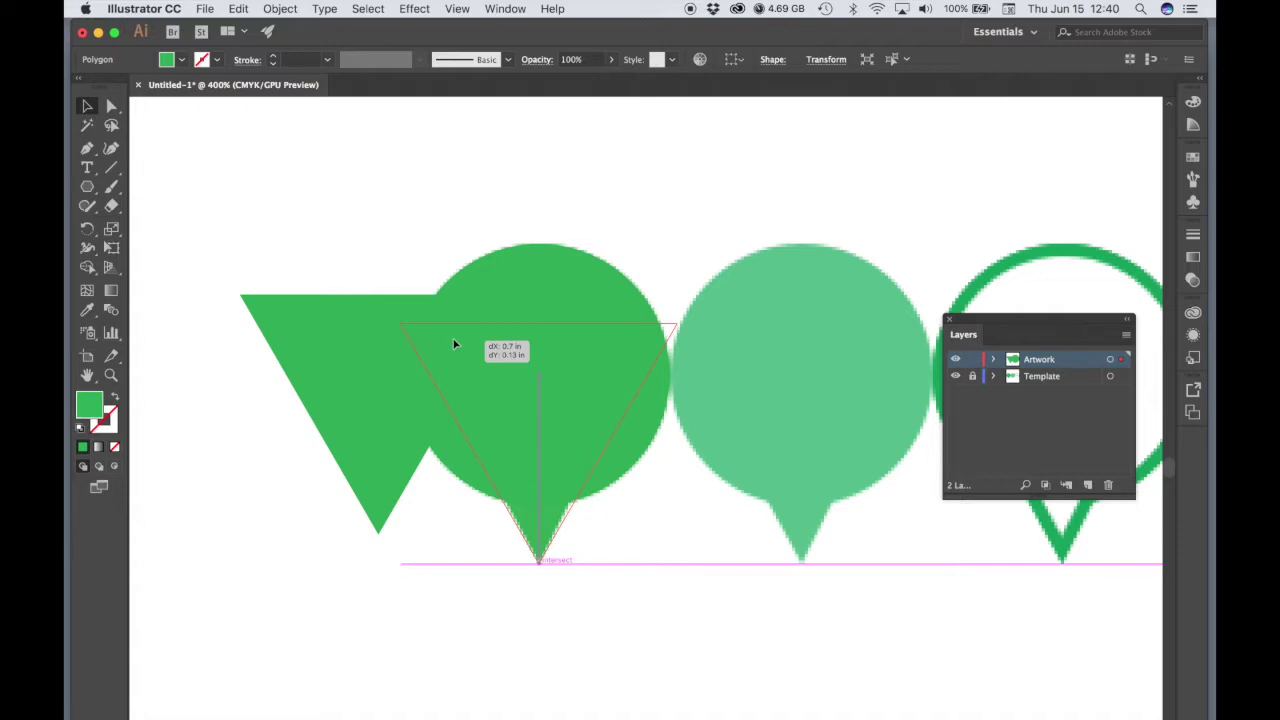
left_click_drag(454, 344, 453, 338)
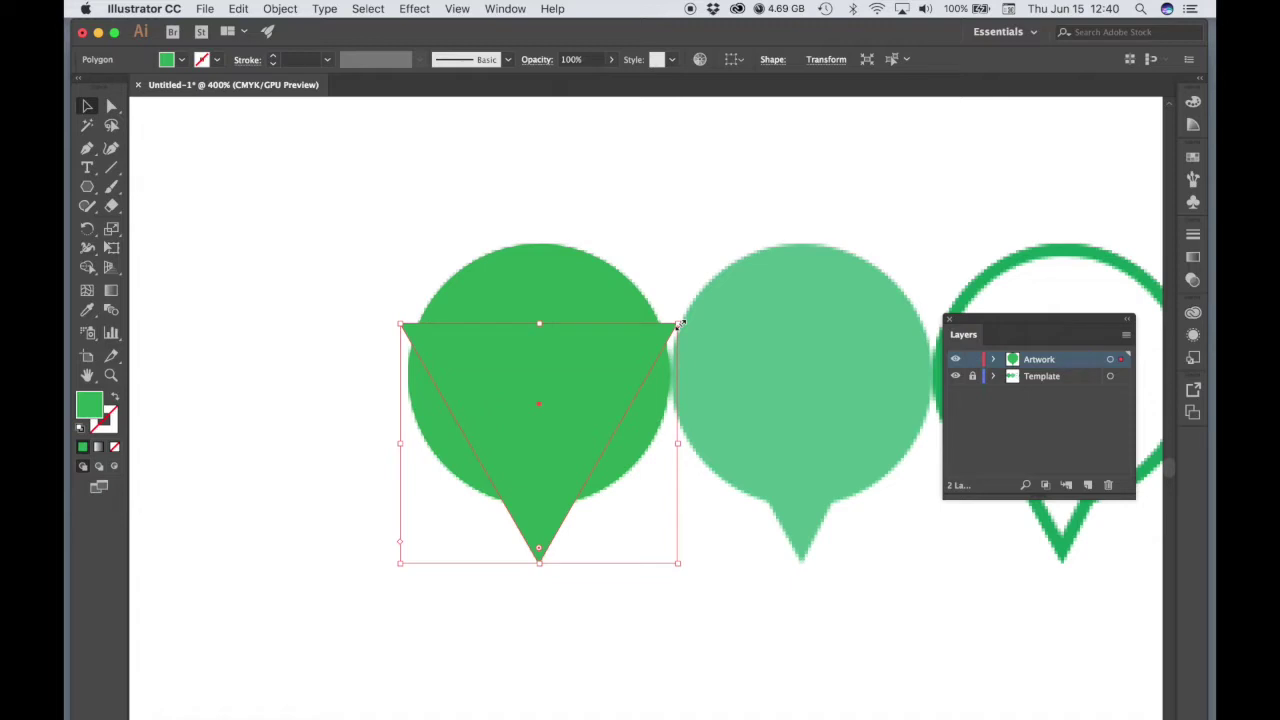
Step: Scale the triangle down, move it to the tail, and narrow it to about 0.41 in
left_click_drag(680, 323, 589, 376)
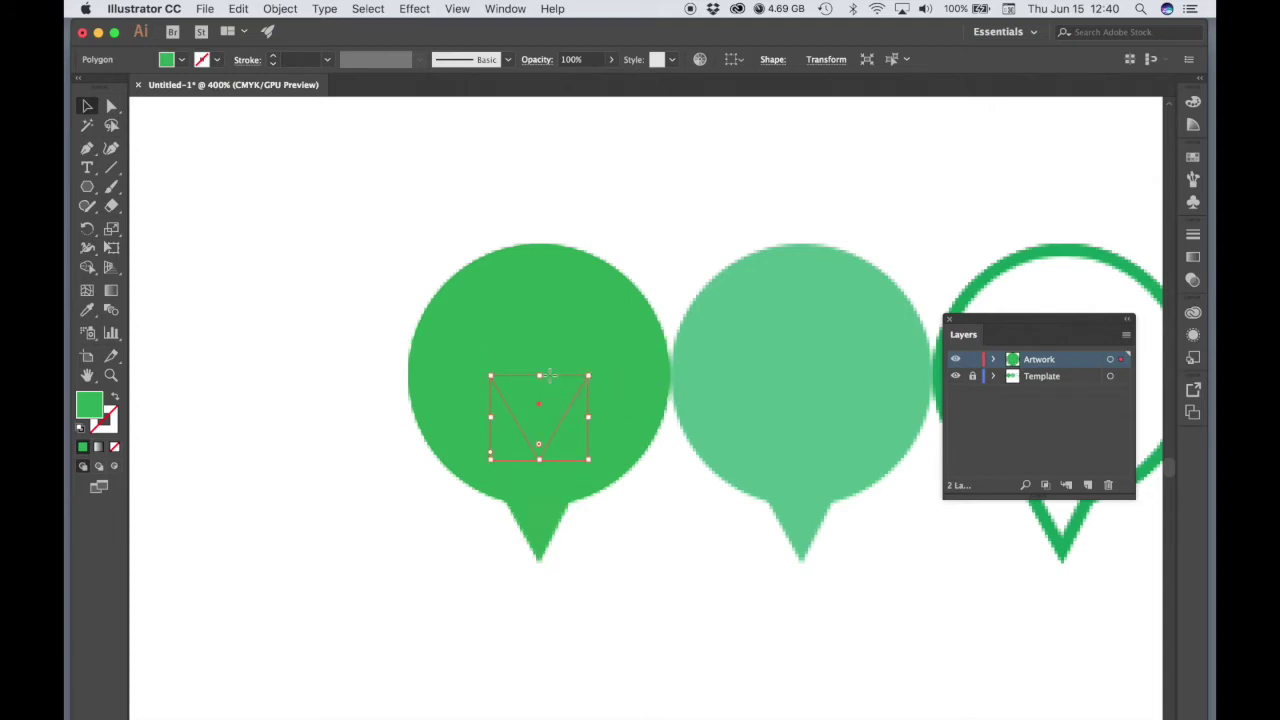
left_click_drag(543, 381, 552, 483)
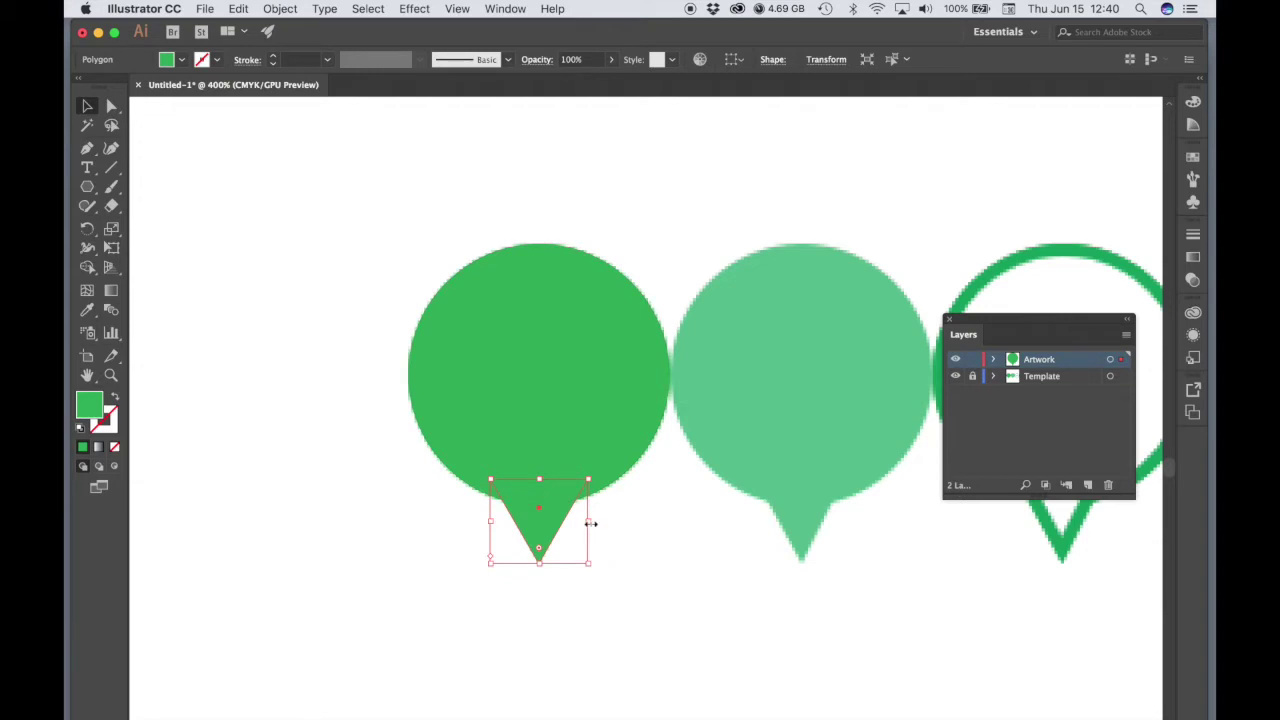
scroll(574, 526, "up", 3)
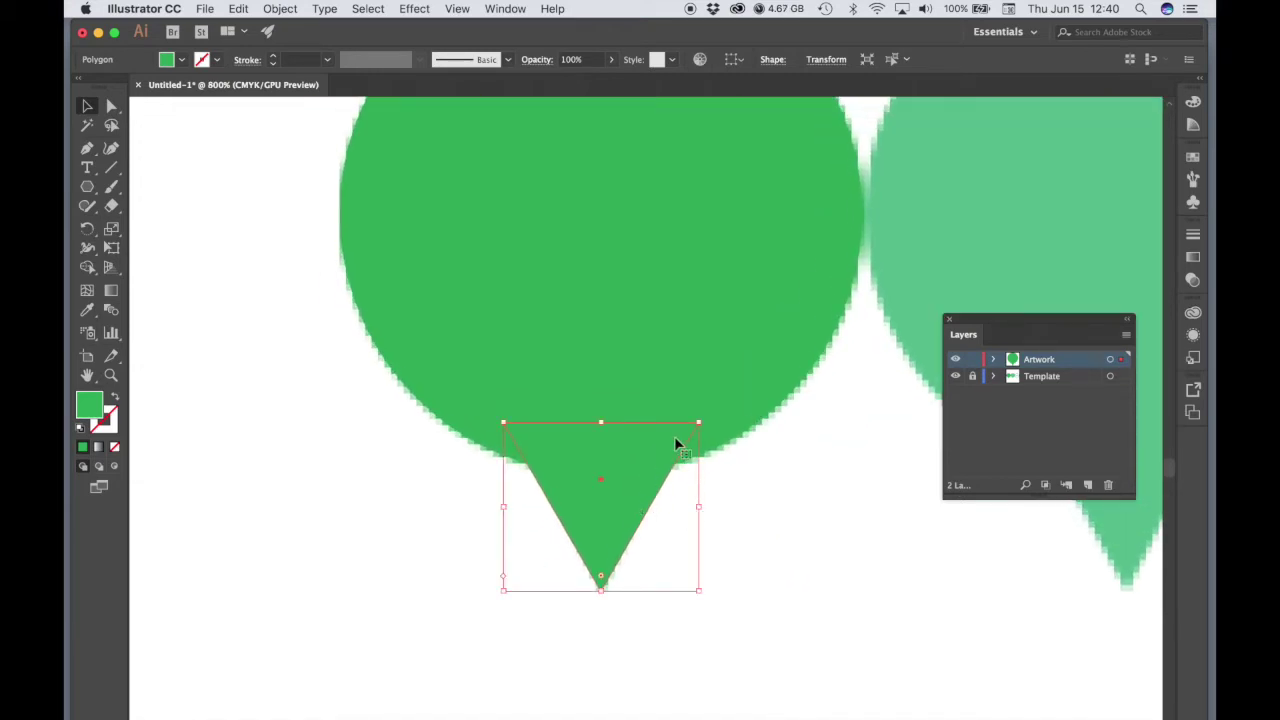
left_click_drag(699, 509, 692, 509)
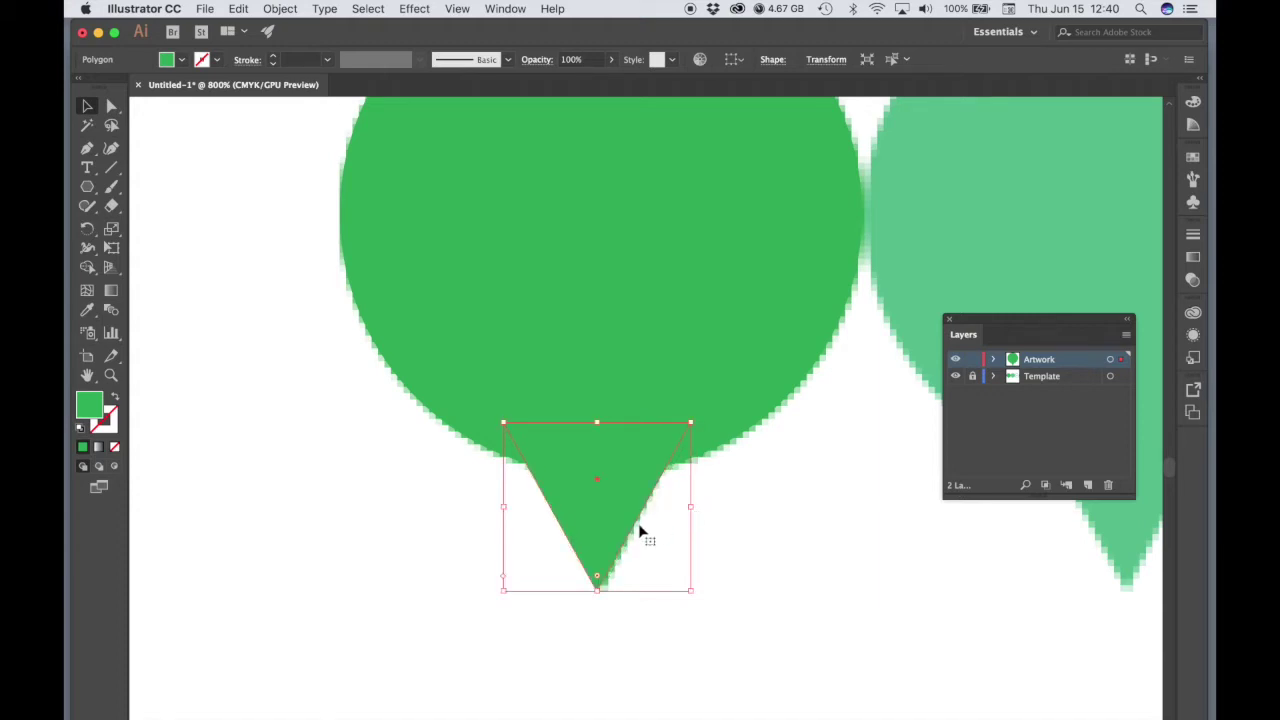
left_click_drag(617, 525, 621, 525)
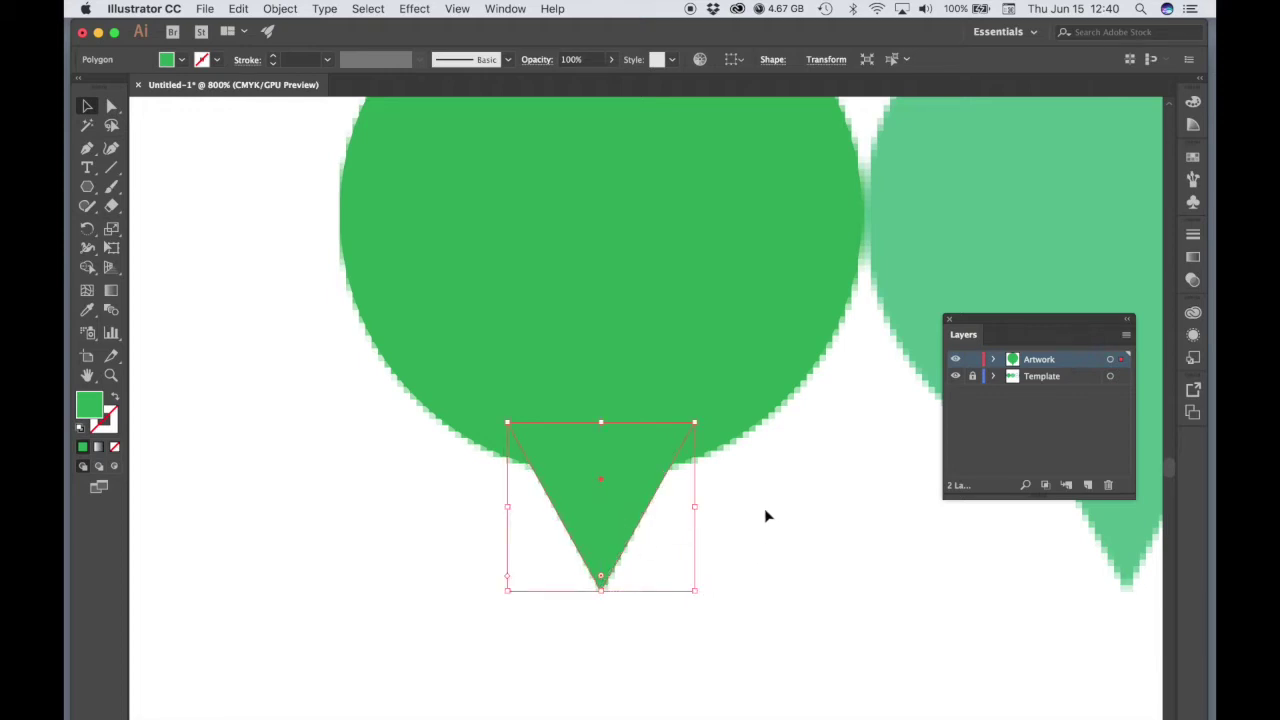
key("super+minus")
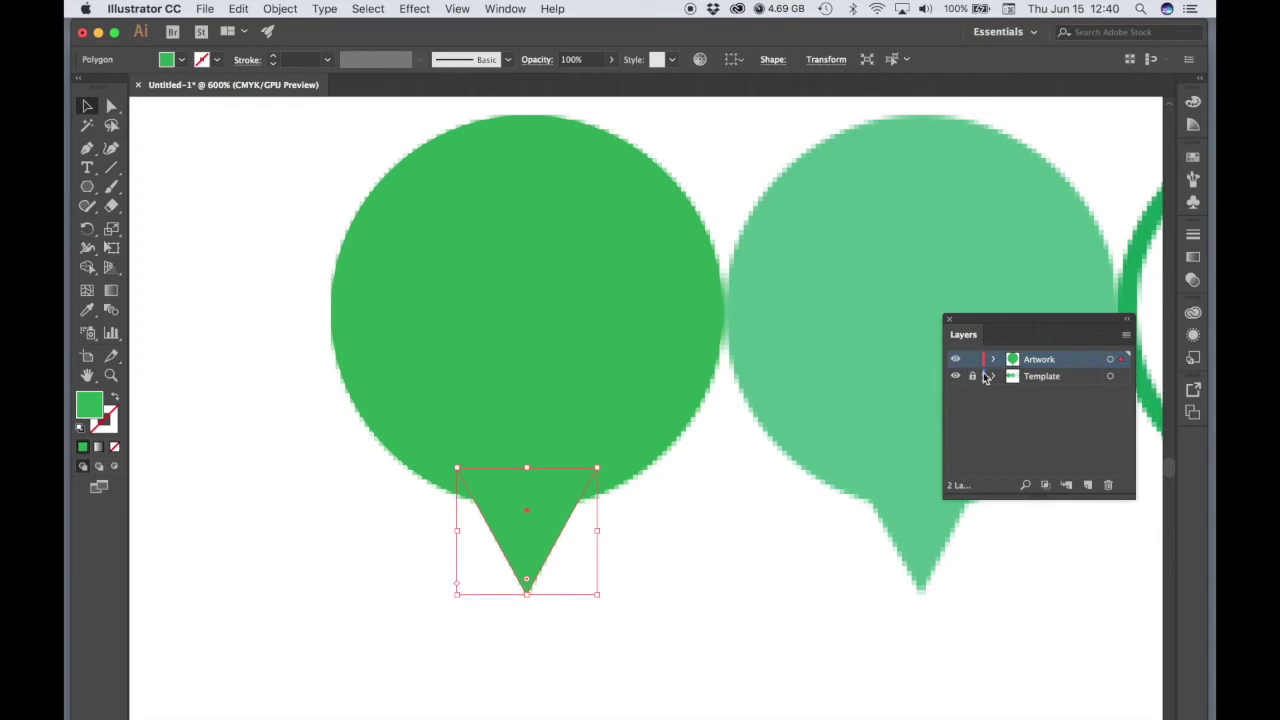
Step: Hide the Template layer and zoom out to view the whole pin
left_click(955, 376)
left_click(746, 520, "alt+super")
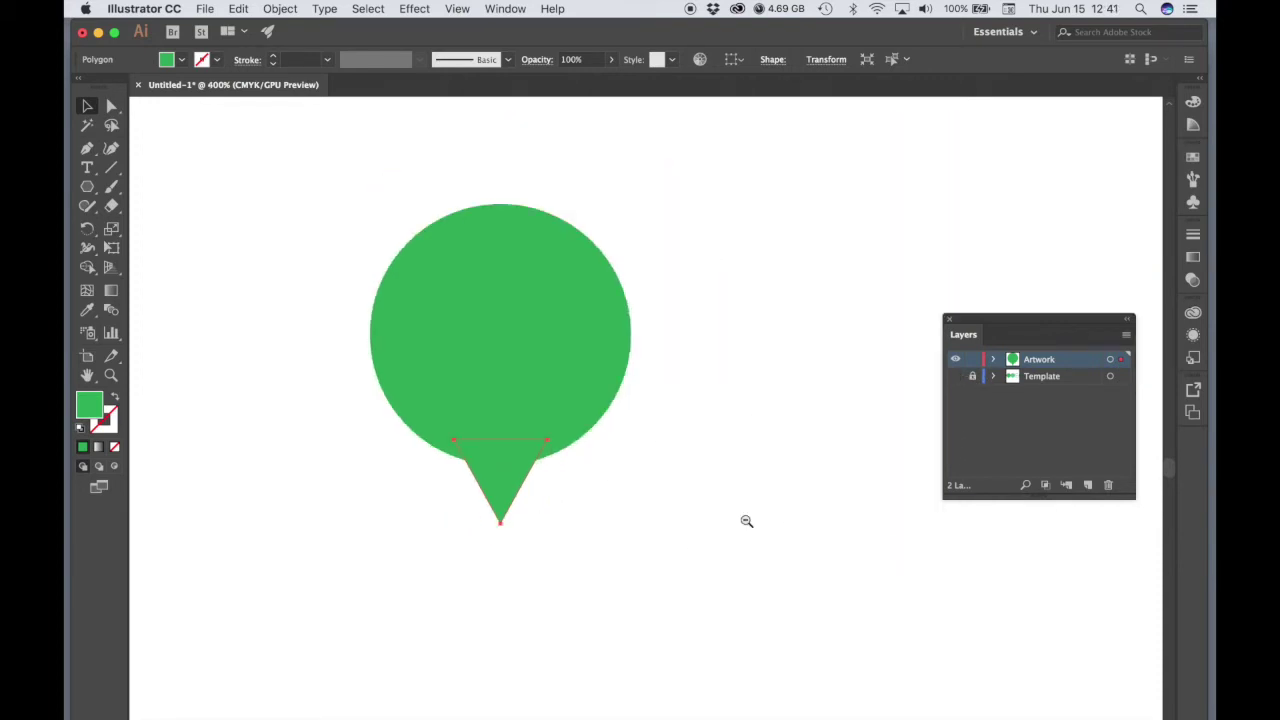
left_click(600, 470, "alt+super")
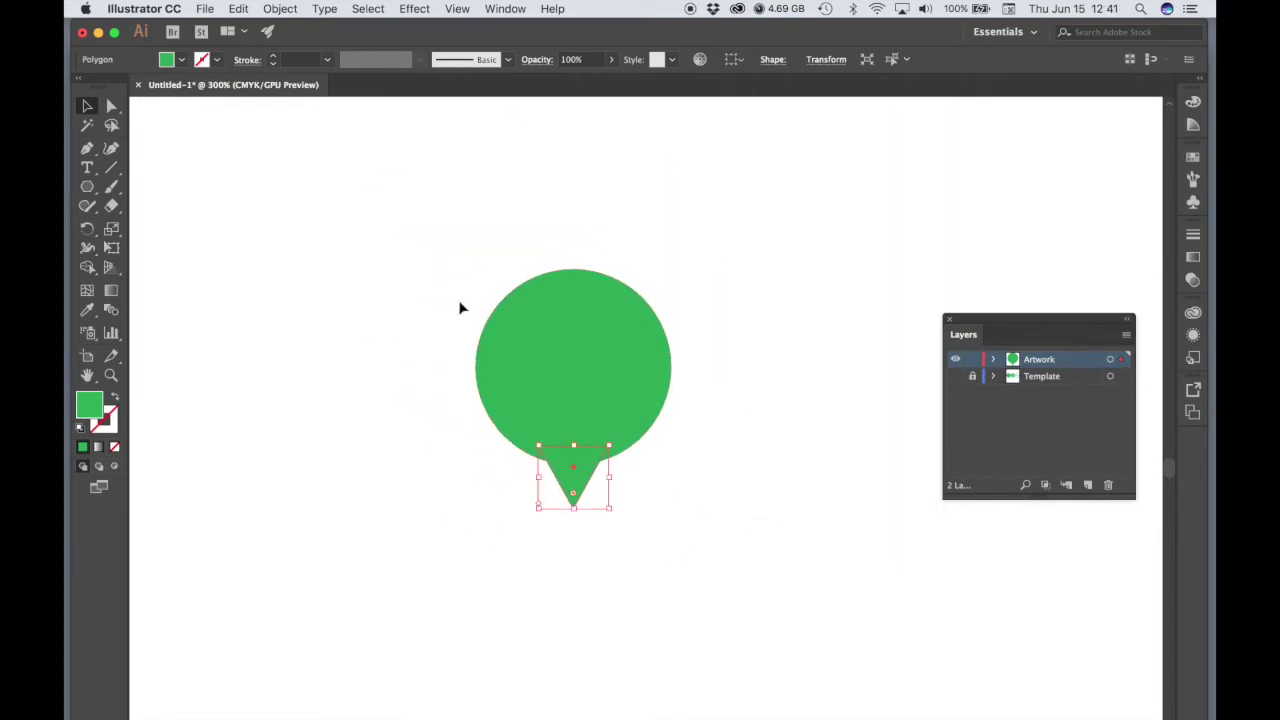
left_click(403, 418)
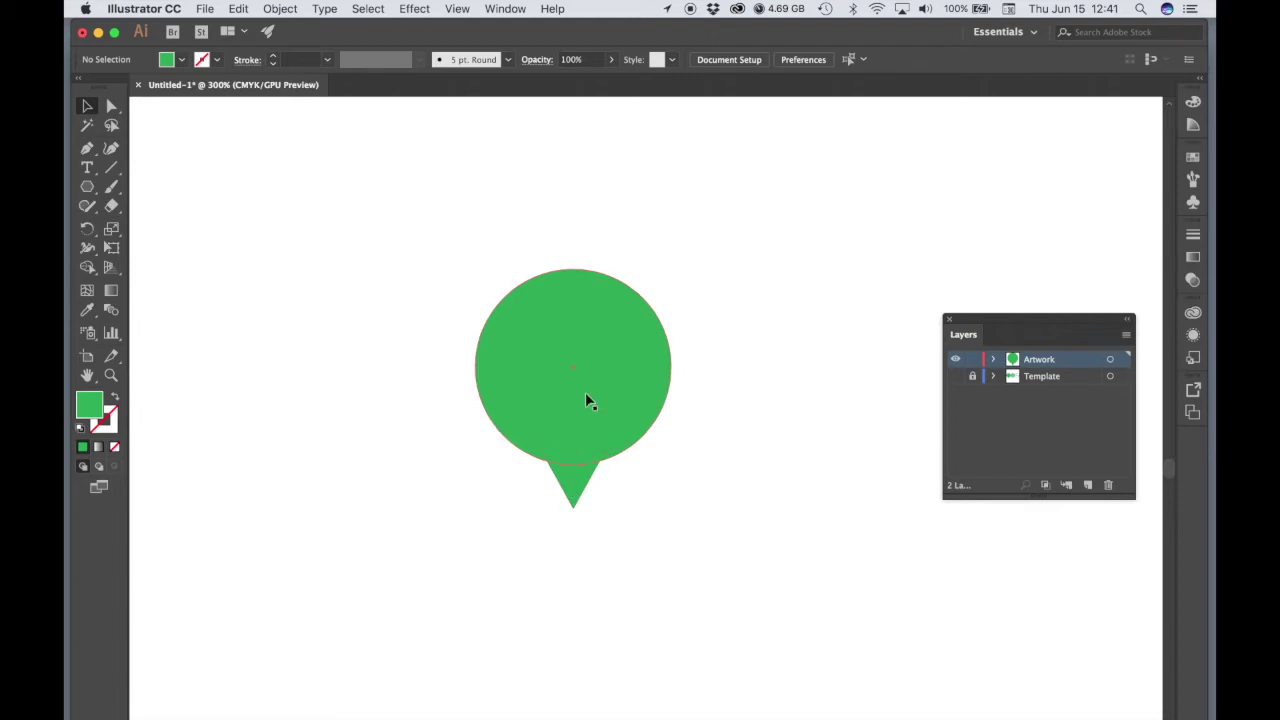
Step: Zoom back in and test-move the circle away from the triangle, then undo
key("super+space")
left_click(557, 443, "super")
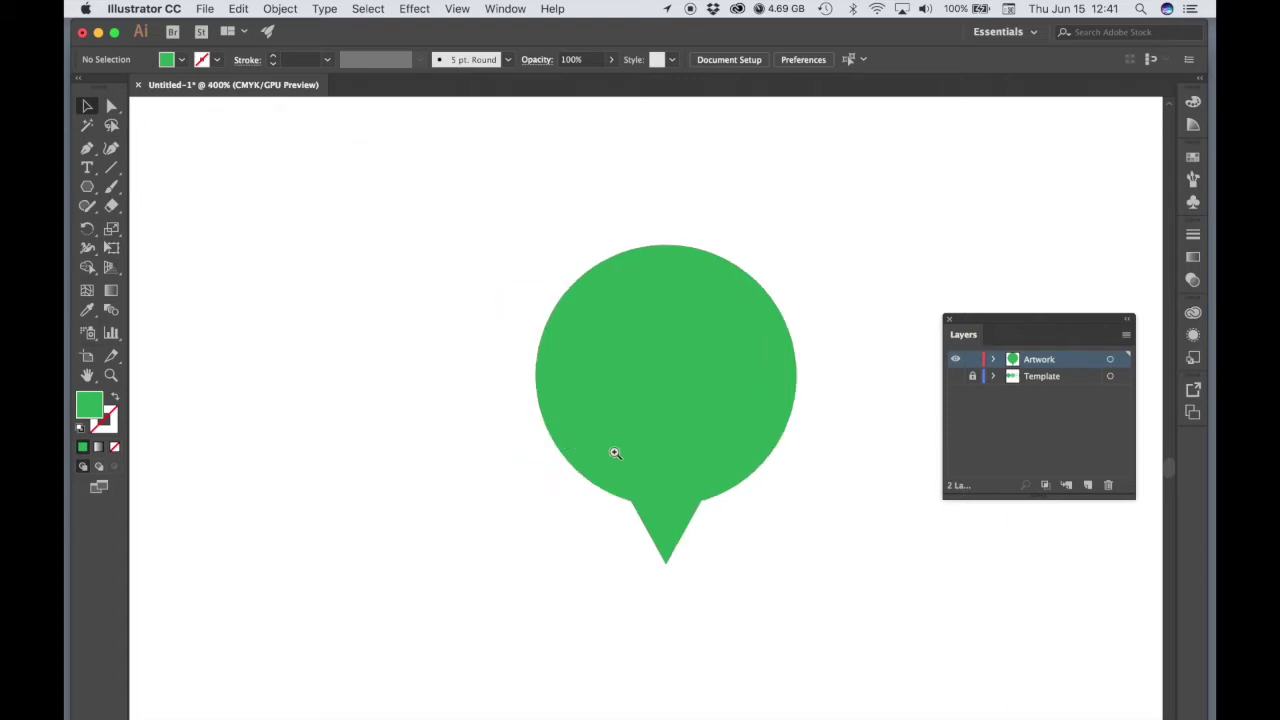
left_click(699, 452, "super")
left_click_drag(697, 449, 674, 443)
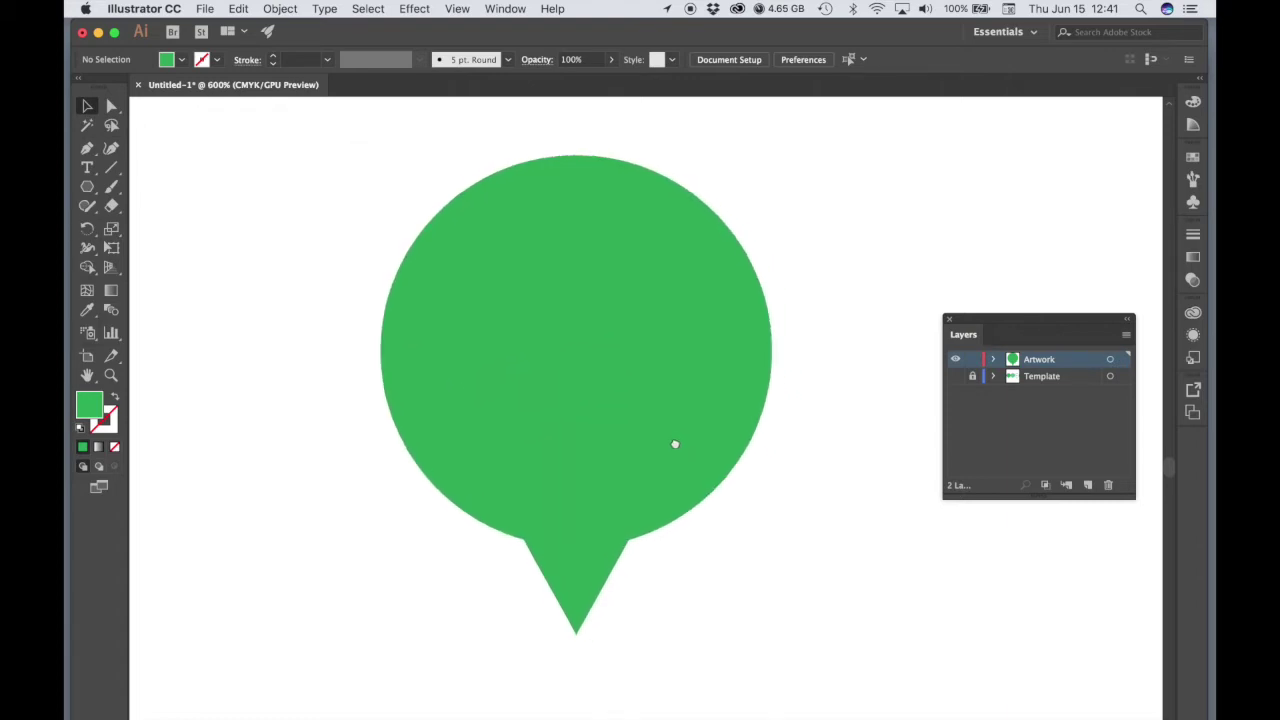
left_click_drag(573, 467, 847, 467)
mouse_move(885, 706)
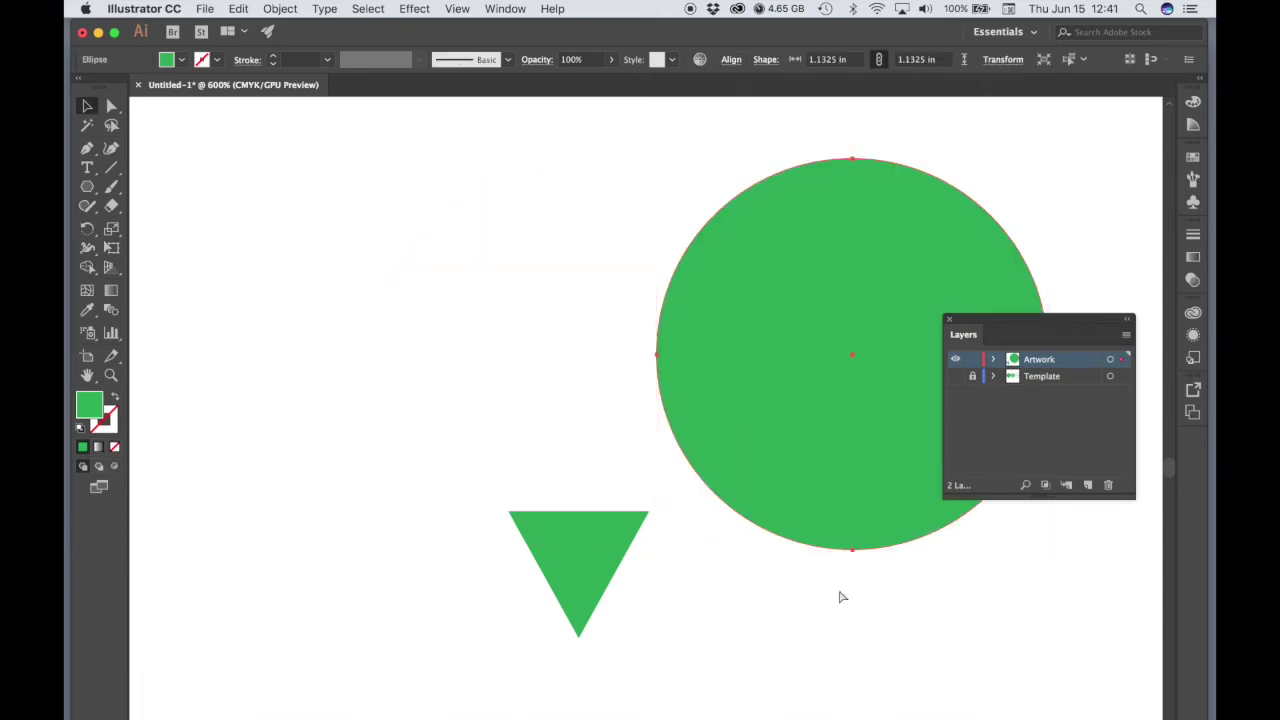
key("super+z")
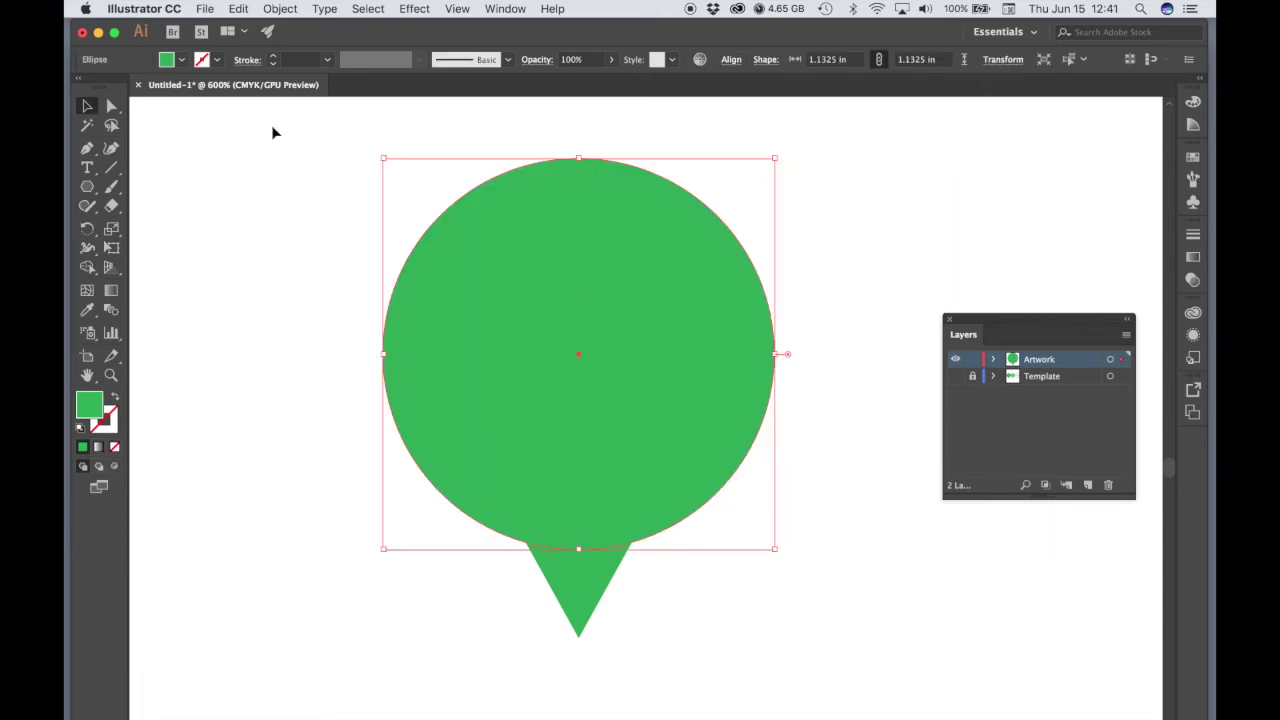
Step: Test-move the circle and triangle together, undo, and deselect everything
left_click_drag(272, 126, 857, 663)
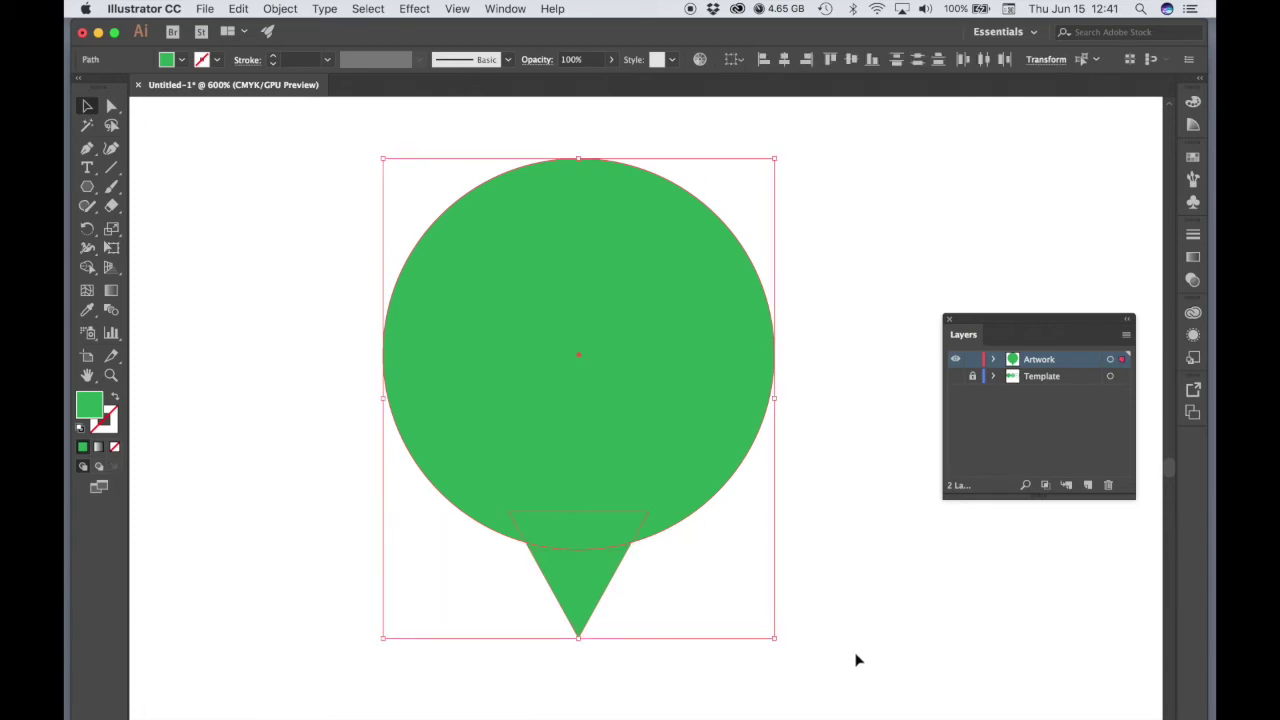
left_click_drag(672, 440, 812, 596)
key("super+z")
left_click(912, 565)
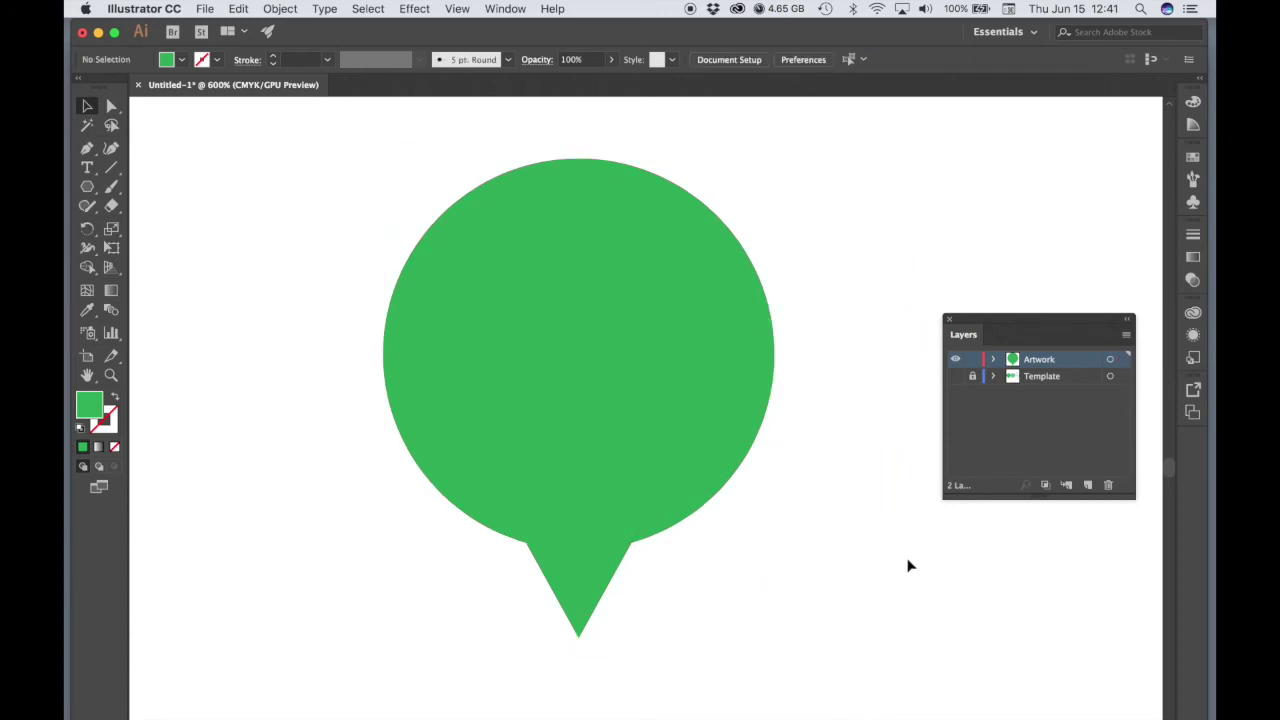
left_click(583, 574)
left_click(680, 472)
mouse_move(700, 470)
left_mouse_down()
mouse_move(645, 466)
mouse_move(700, 470)
left_mouse_up()
left_click(606, 610)
Step: Select both the triangle and circle and combine them with Pathfinder Unite into one pin path
left_click(588, 565)
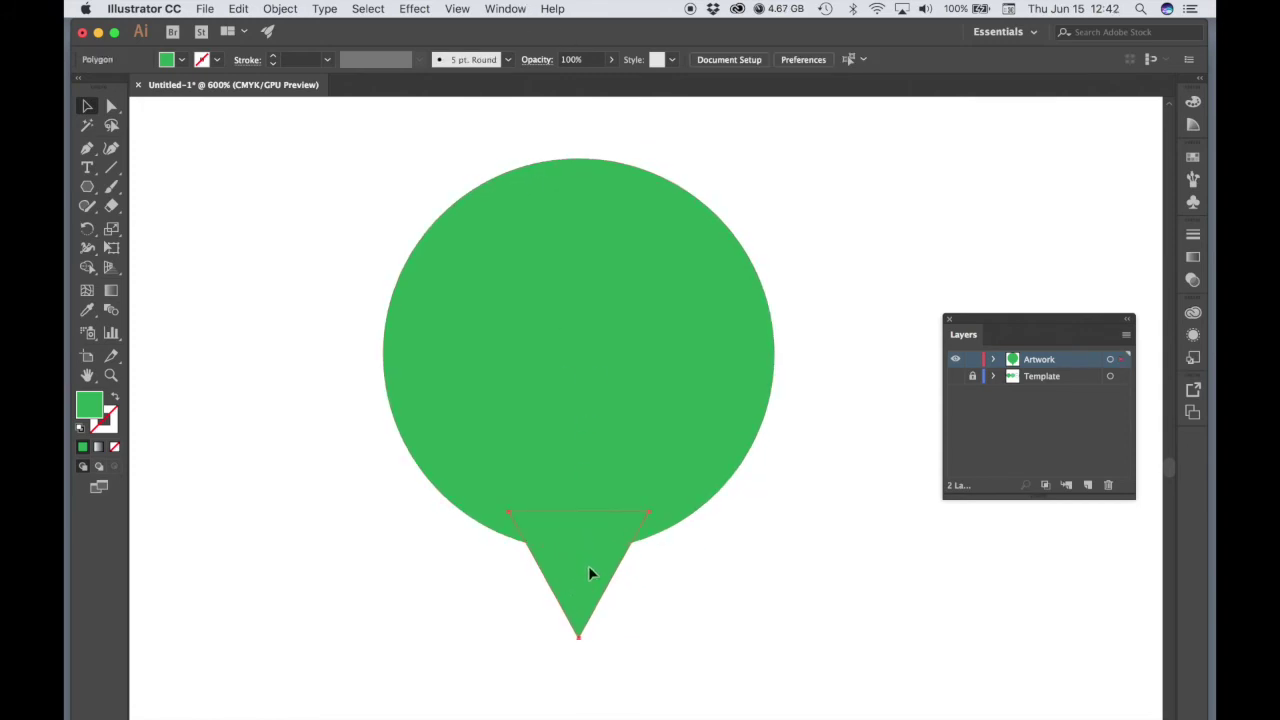
left_click(590, 469, "shift")
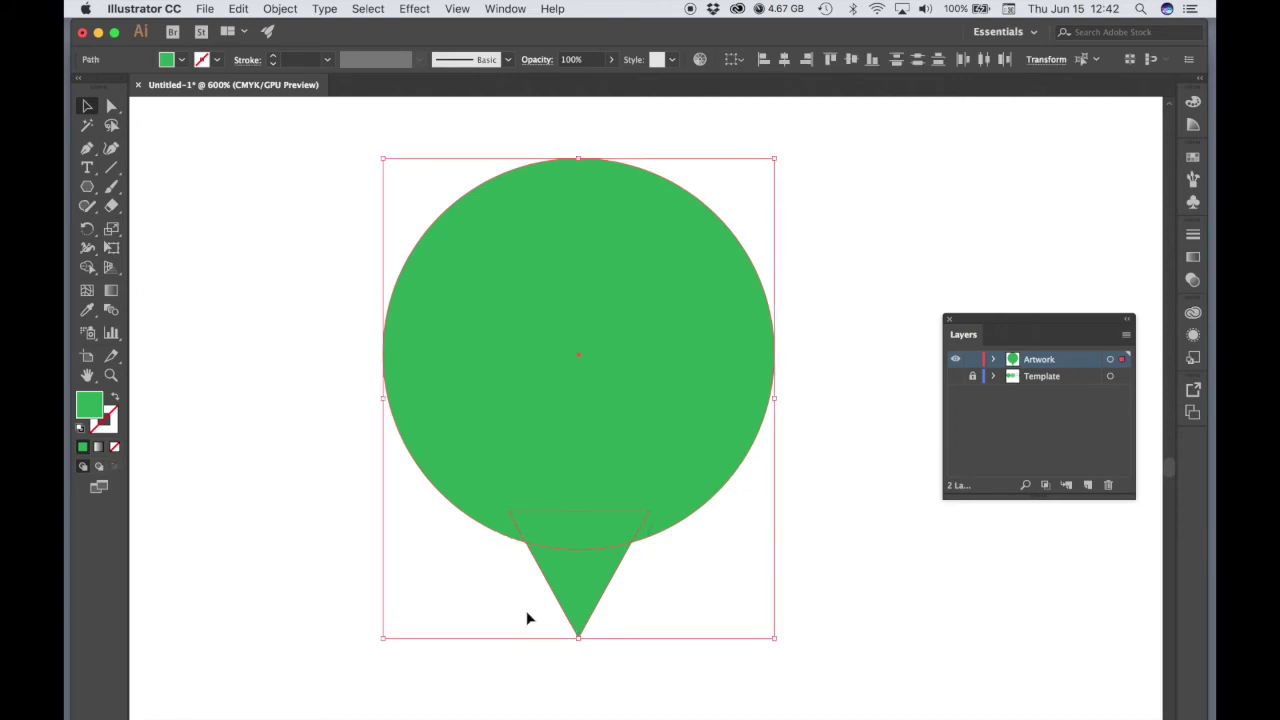
left_click(506, 9)
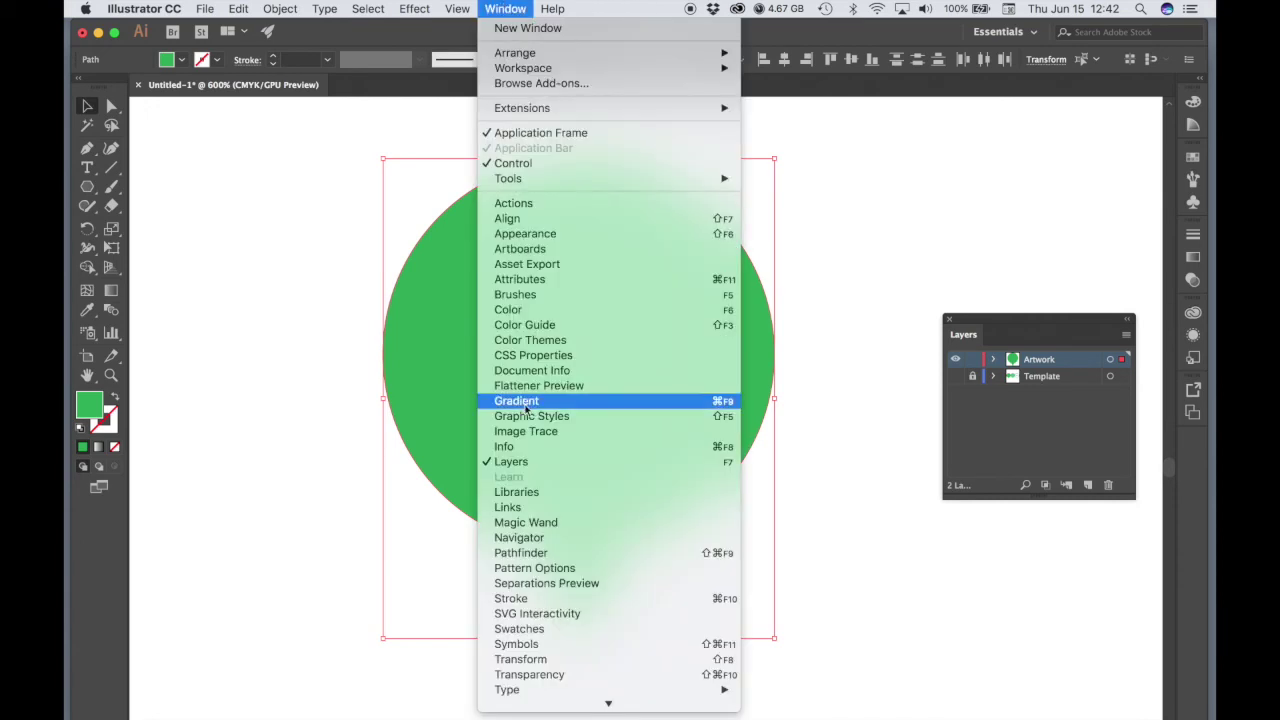
left_click(522, 553)
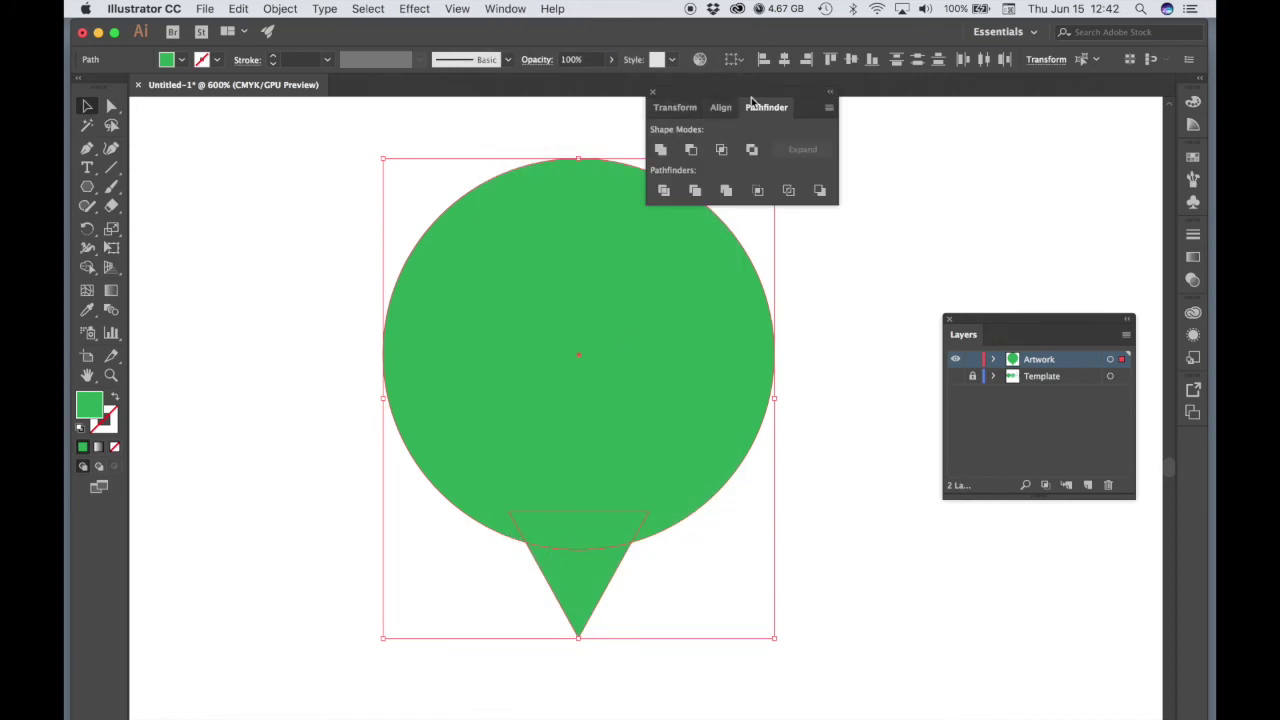
left_click_drag(757, 107, 926, 177)
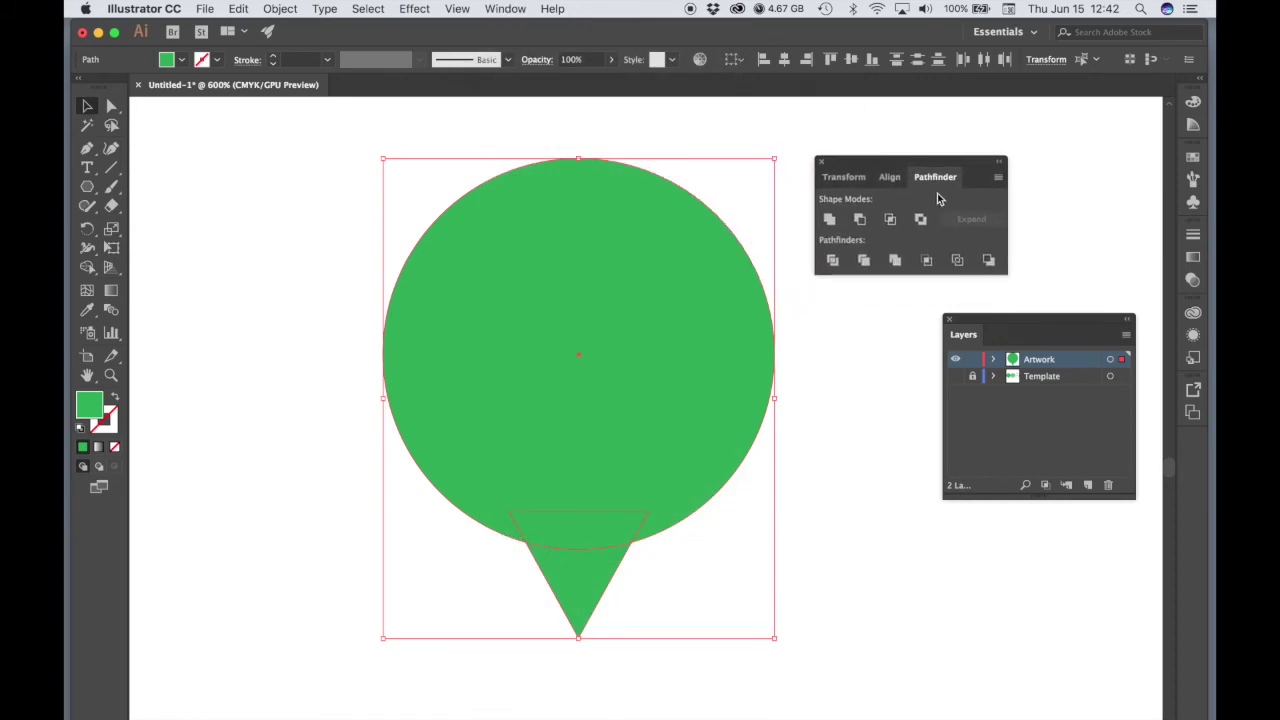
left_click(829, 222)
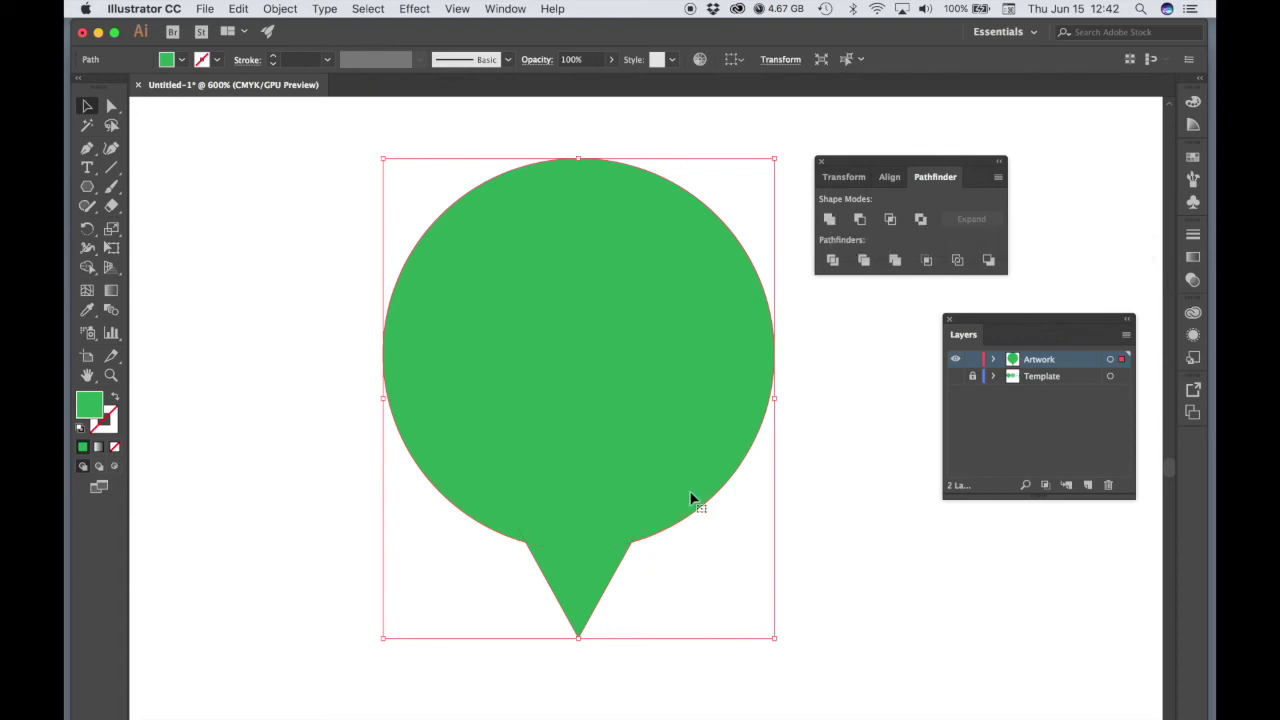